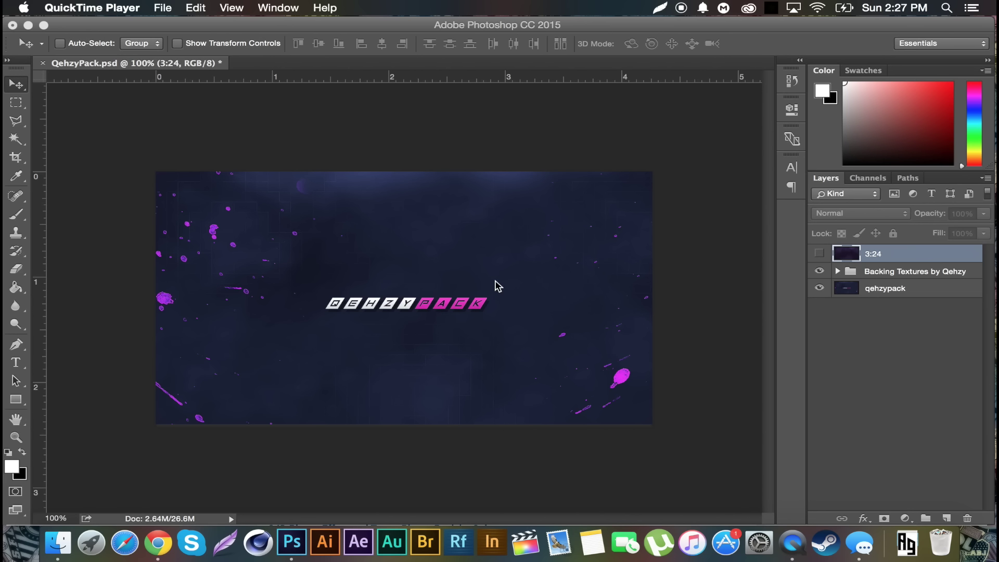
Review the 3:24 purple reference texture and the backing tutorial videos before starting
left_click(820, 258)
left_click(819, 256)
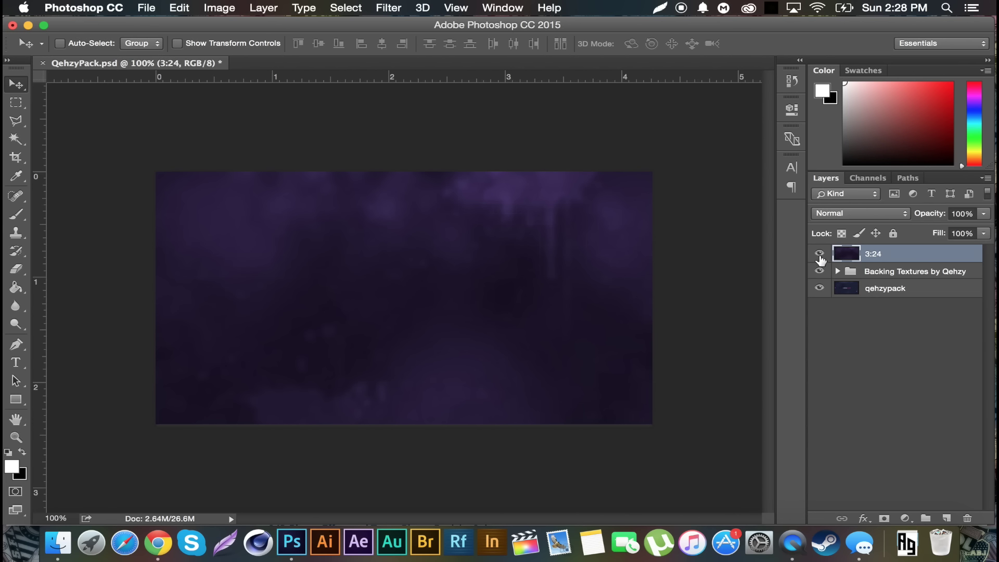
left_click(820, 255)
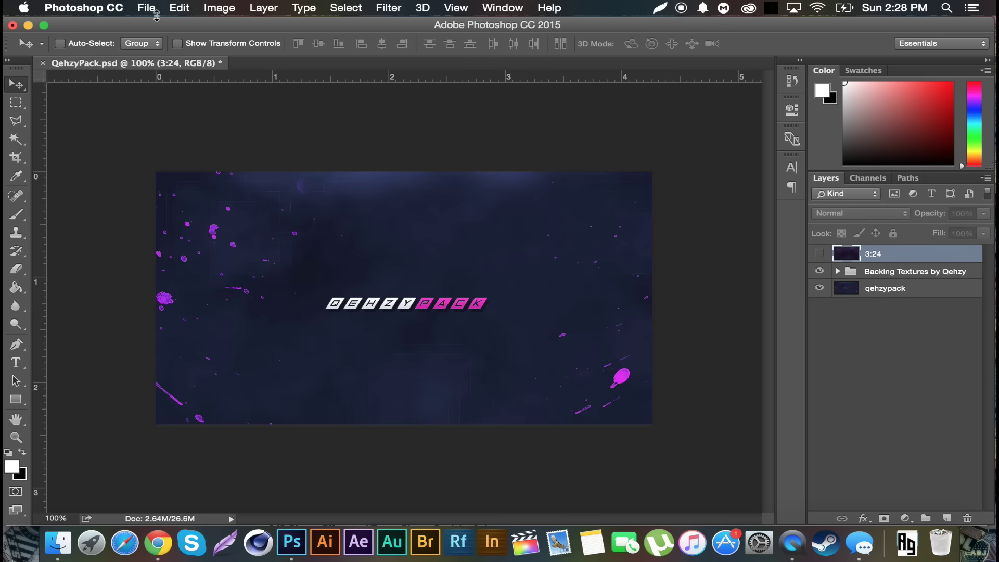
left_click(157, 542)
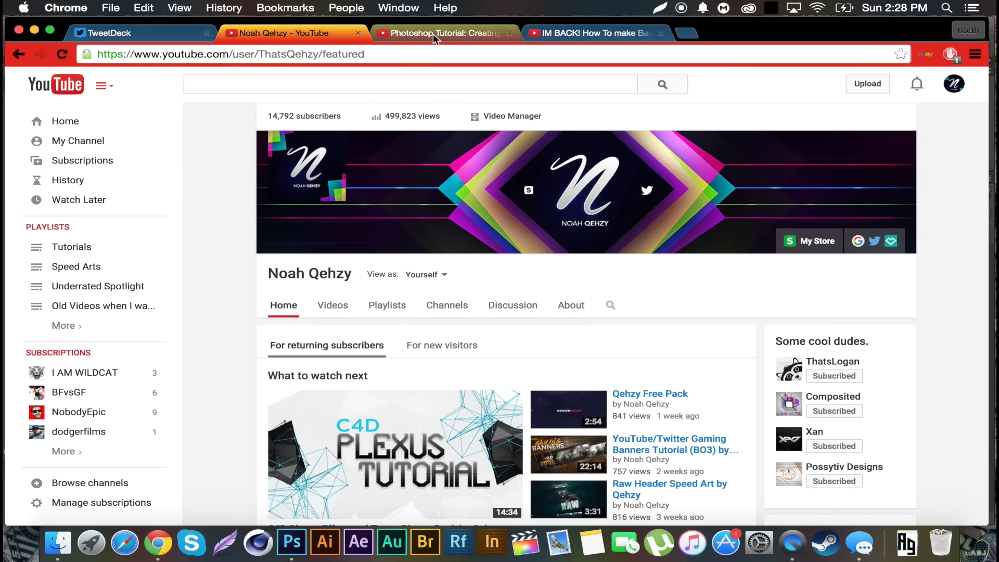
left_click(433, 33)
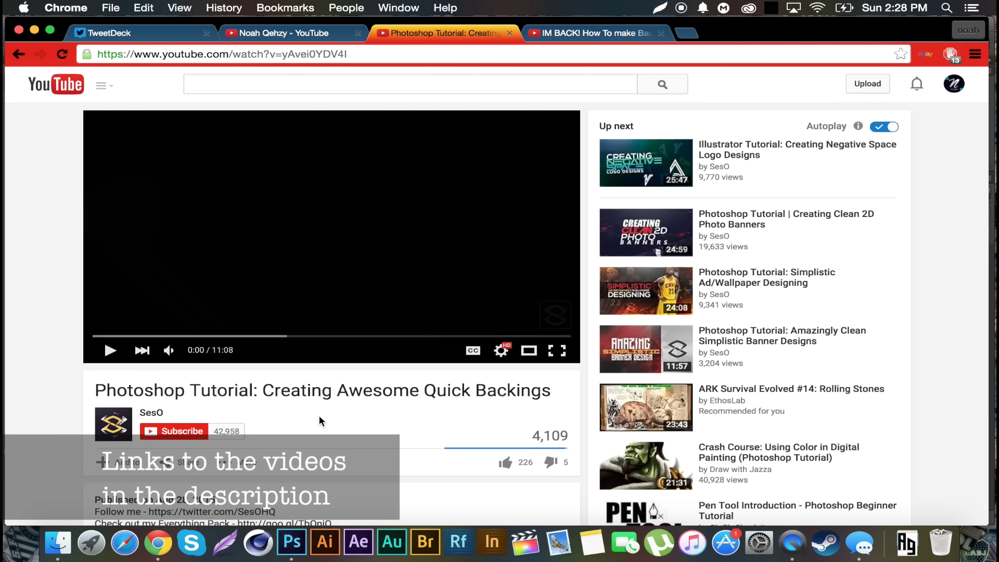
left_click(583, 33)
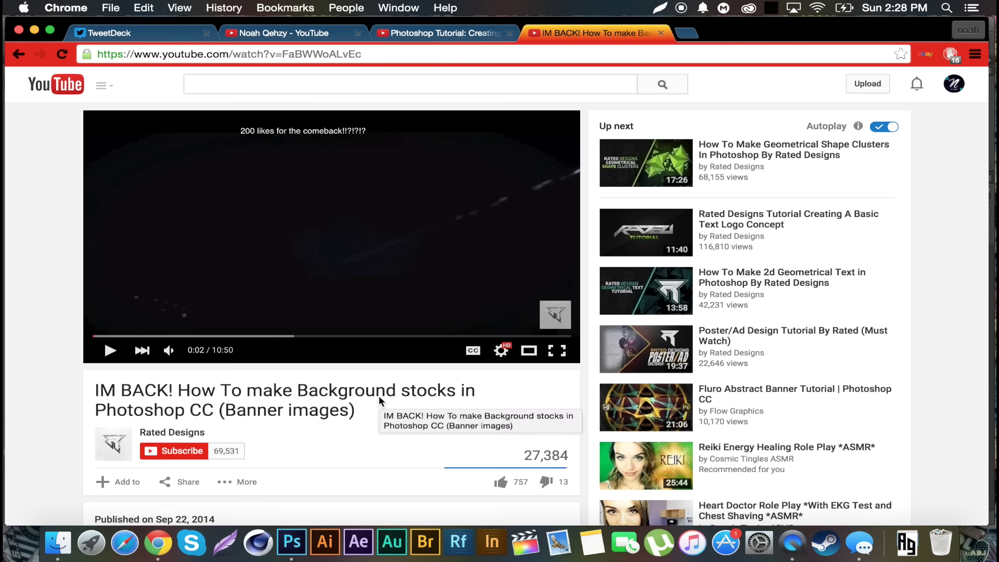
left_click(294, 553)
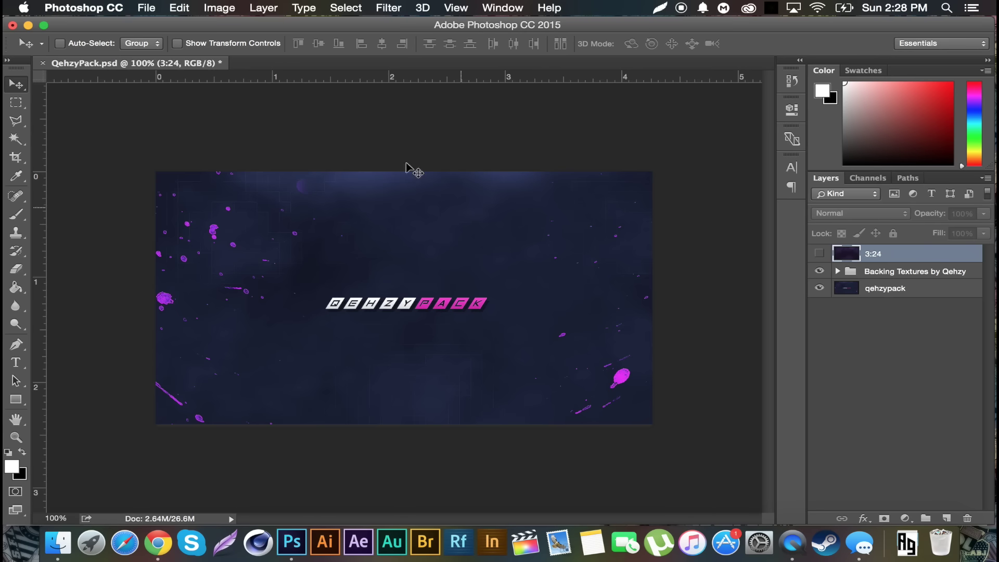
Create a new 1280×720 document at 300 ppi
left_click(146, 7)
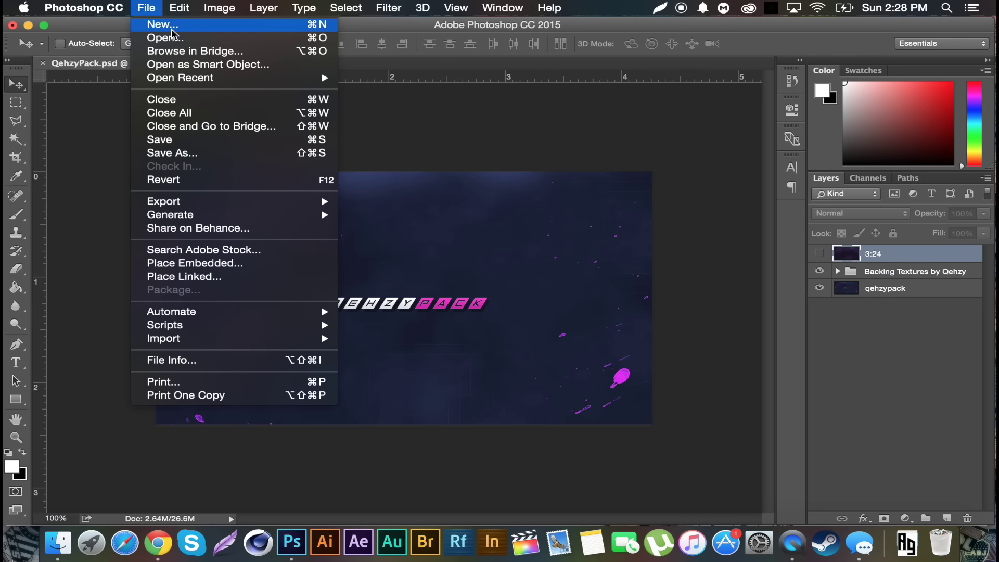
left_click(161, 25)
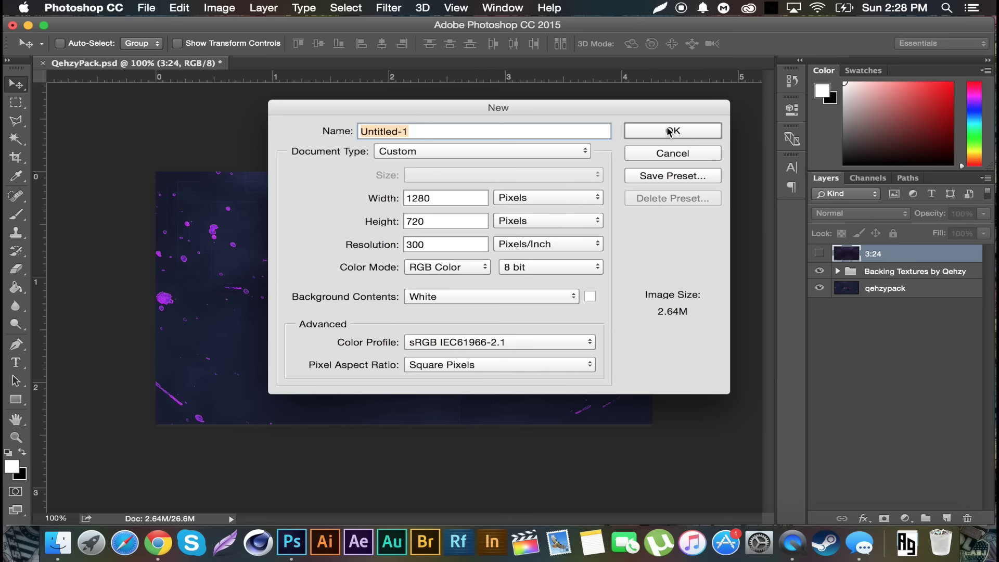
left_click(669, 132)
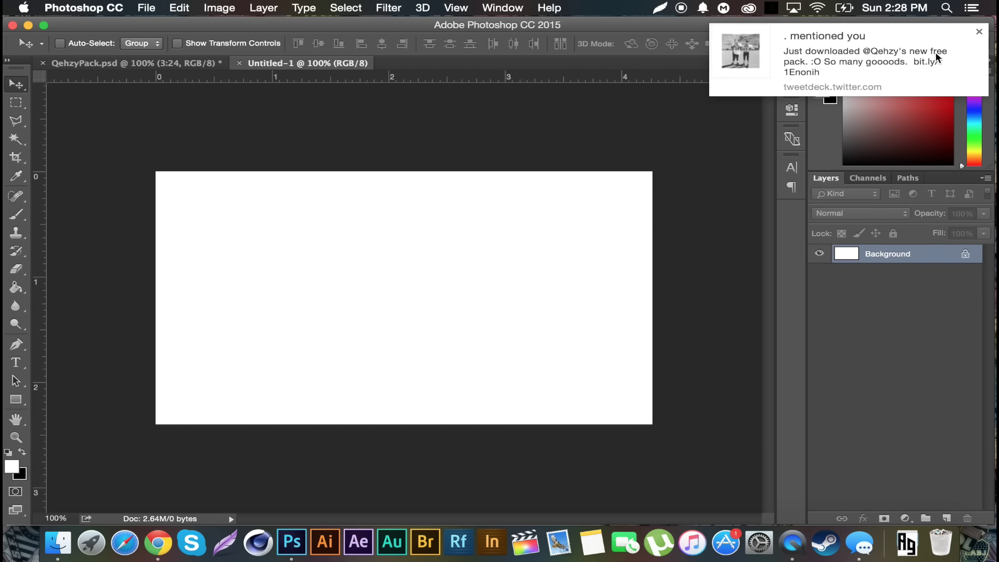
left_click(981, 34)
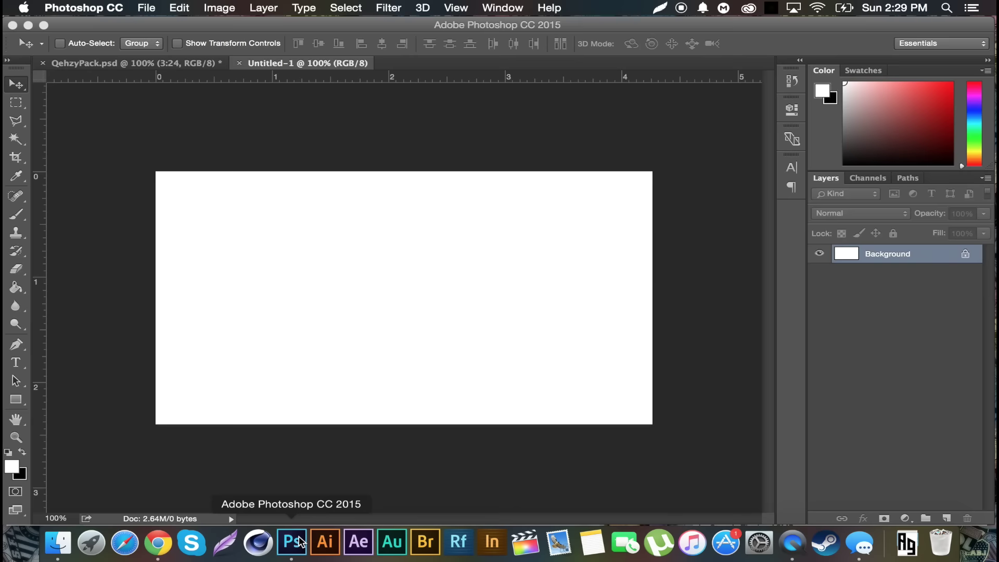
left_click(291, 541)
Convert the Background into Layer 0 and invert it to solid black
double_click(948, 267)
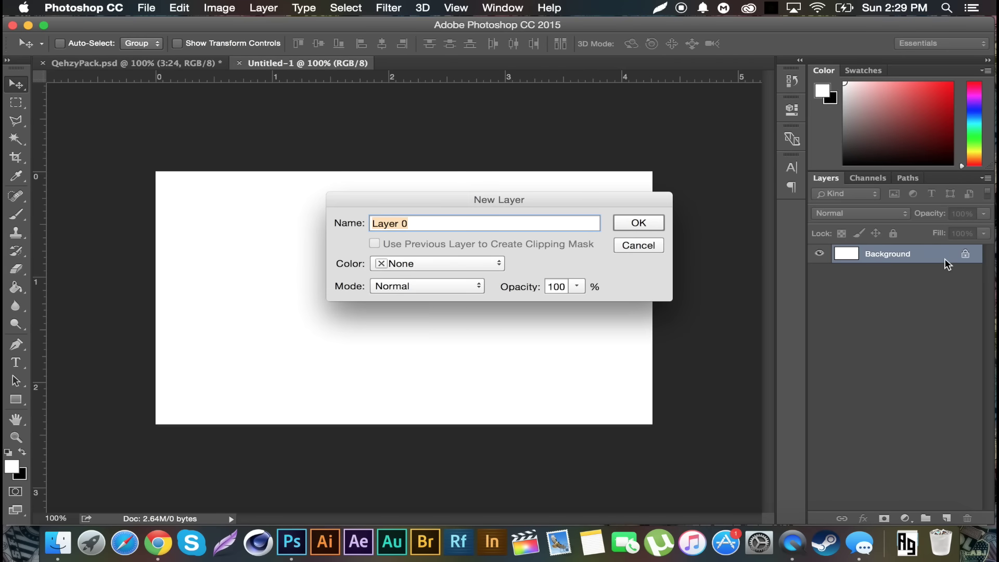
left_click(638, 224)
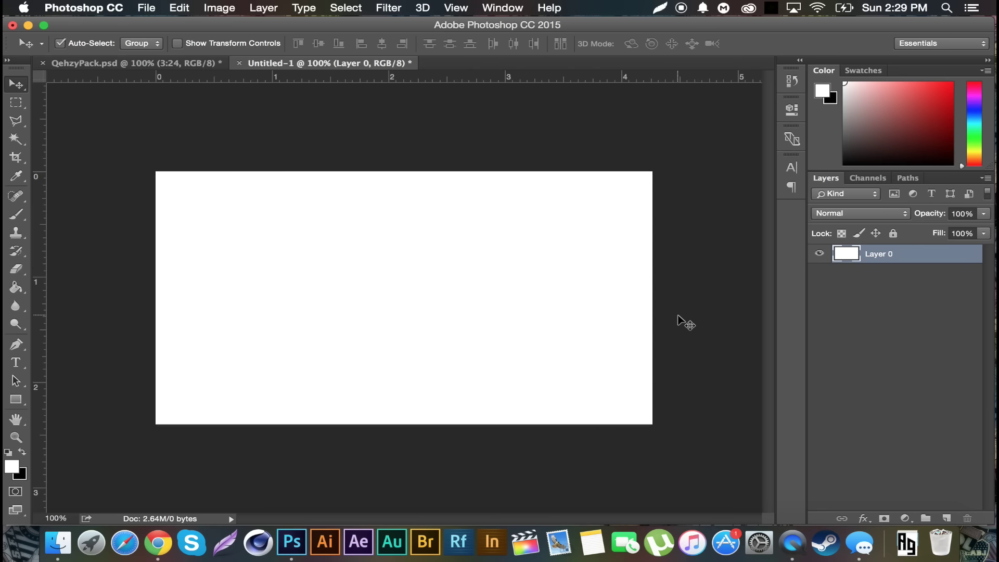
key("super+i")
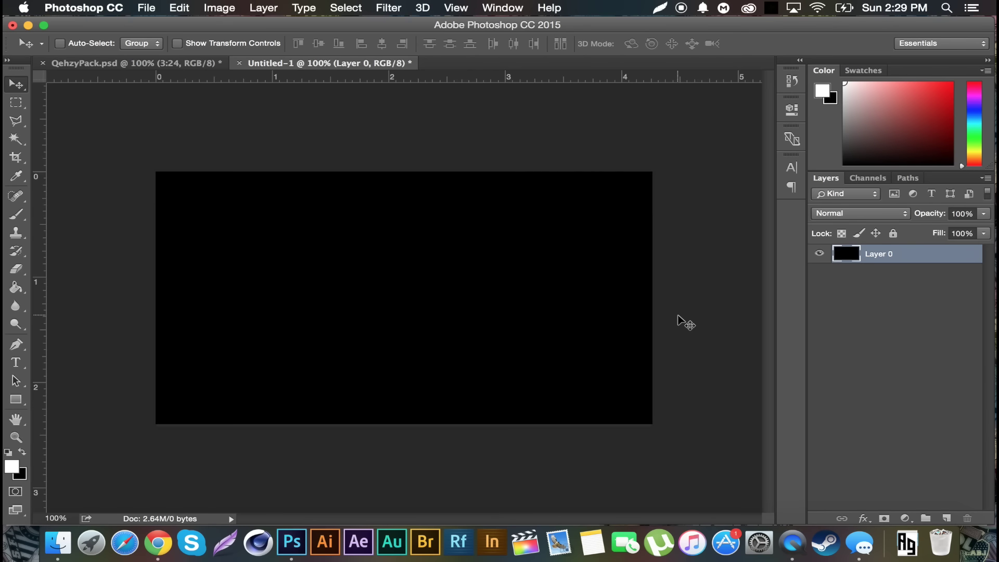
Colorize Layer 0 with Hue 254, Saturation 37 and Lightness +11
key("super+u")
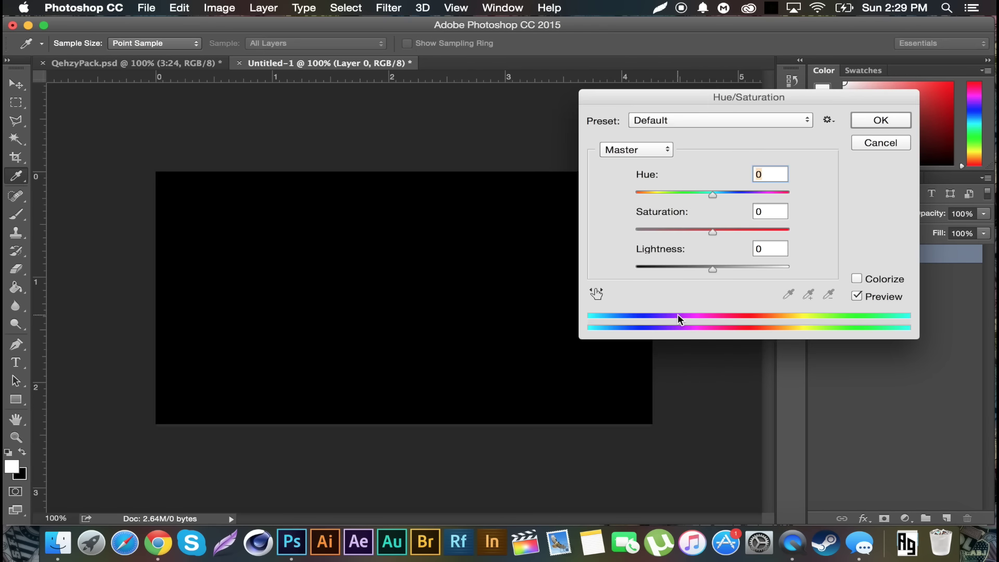
left_click(857, 279)
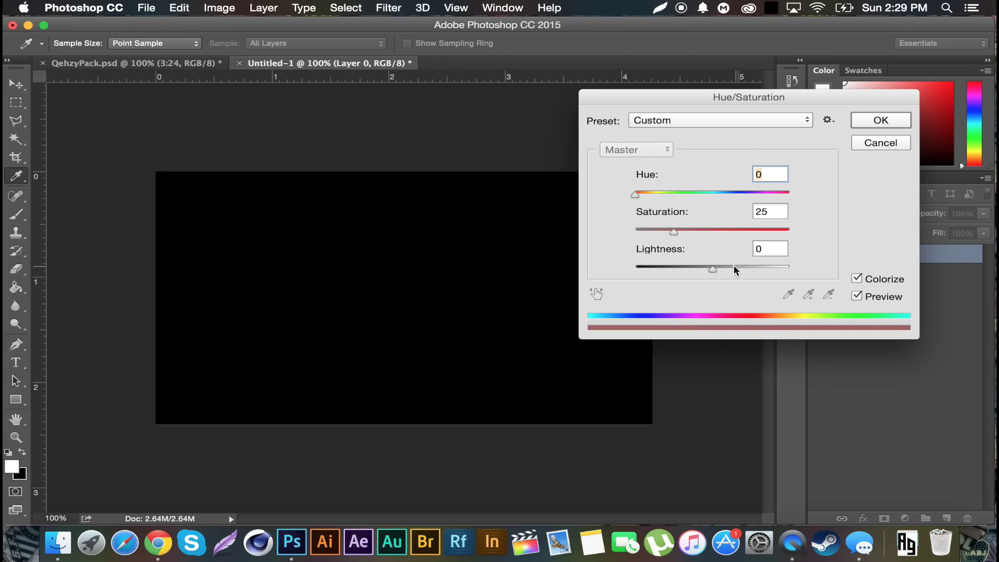
left_click_drag(724, 266, 720, 266)
left_click_drag(676, 232, 692, 230)
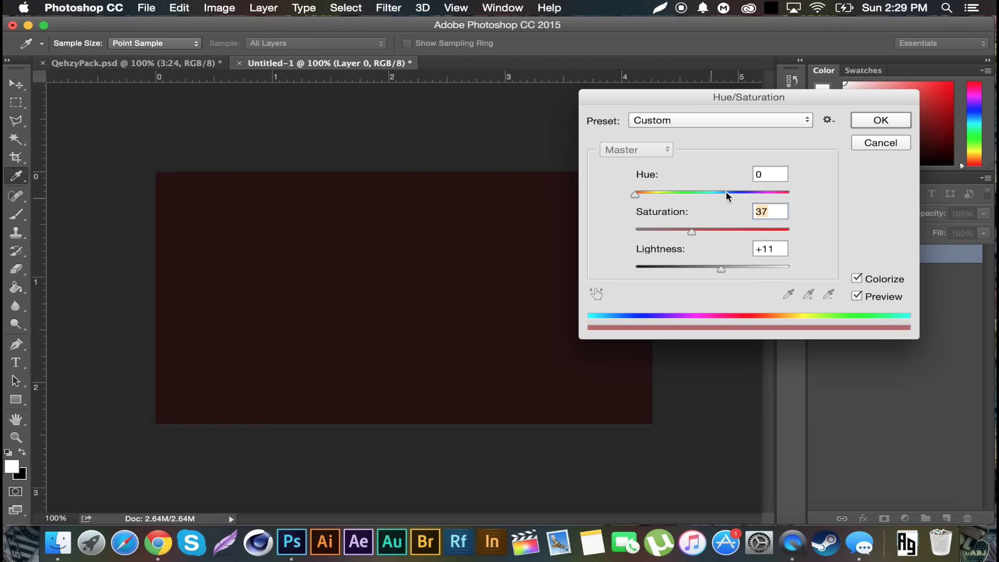
left_click_drag(726, 193, 744, 194)
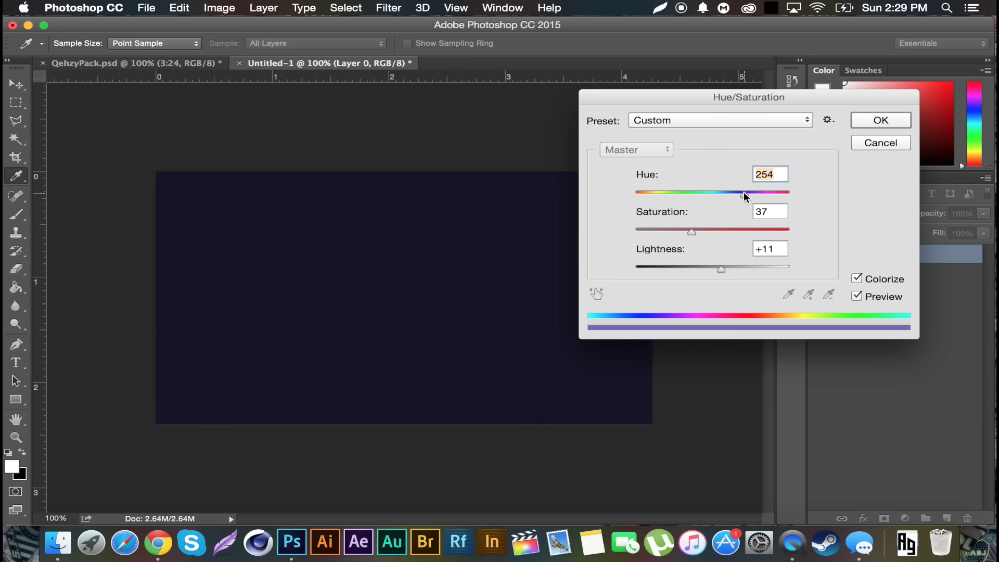
left_click(880, 121)
Add Layer 1 and fill it with a Clouds render
key("v")
left_click(947, 519)
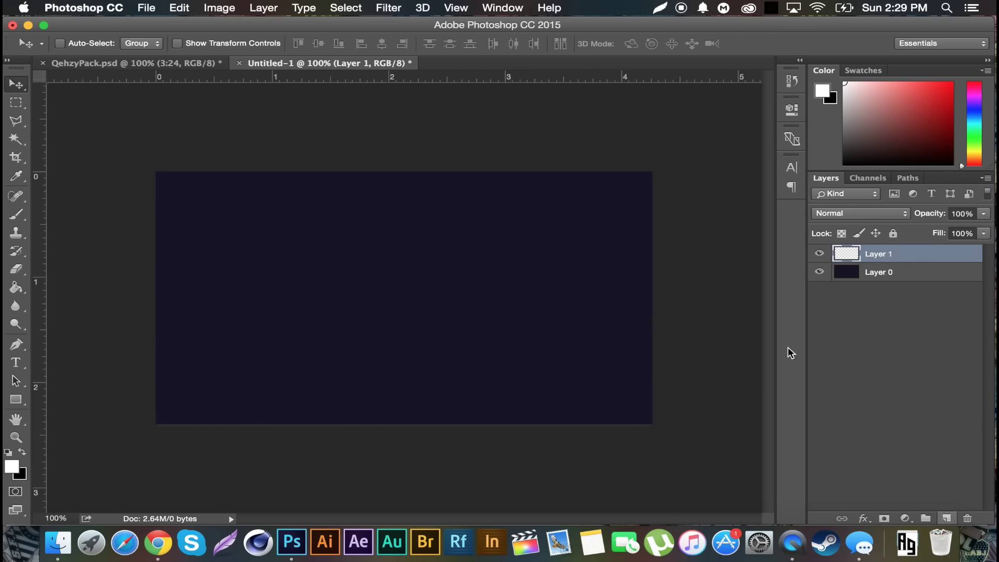
left_click(390, 7)
mouse_move(528, 246)
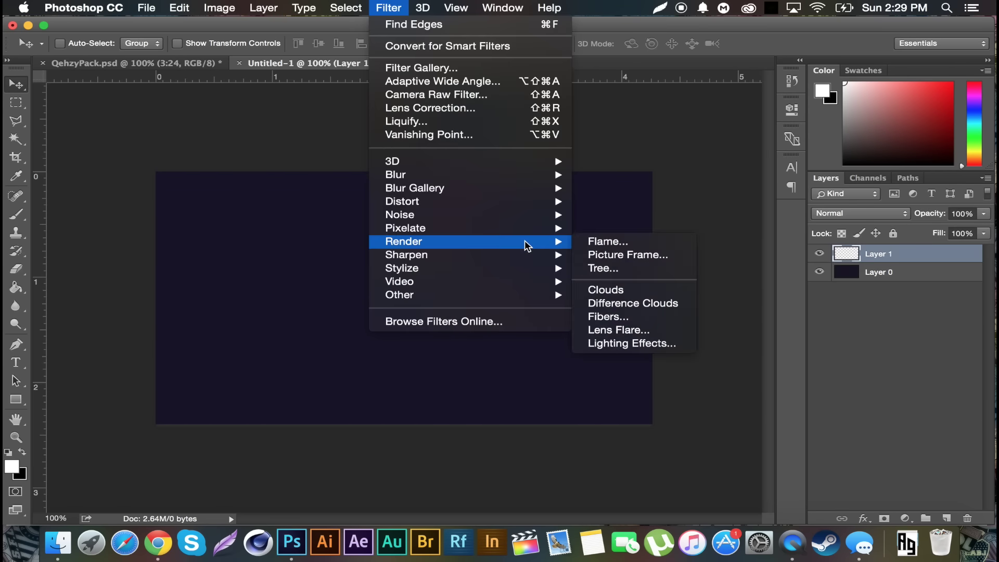
left_click(606, 290)
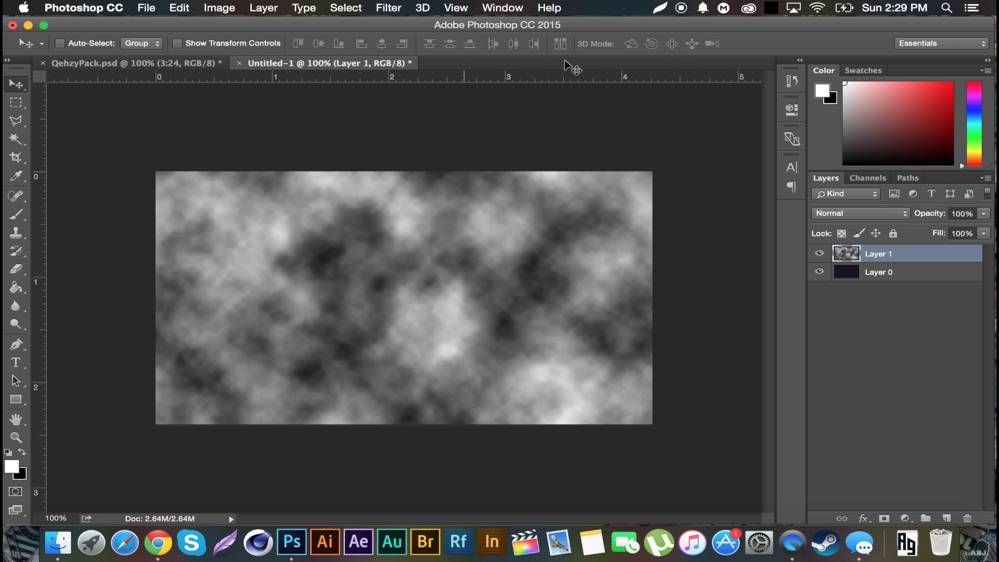
Blend the clouds layer in Overlay at 13% opacity and add Layer 2 above
left_click(832, 215)
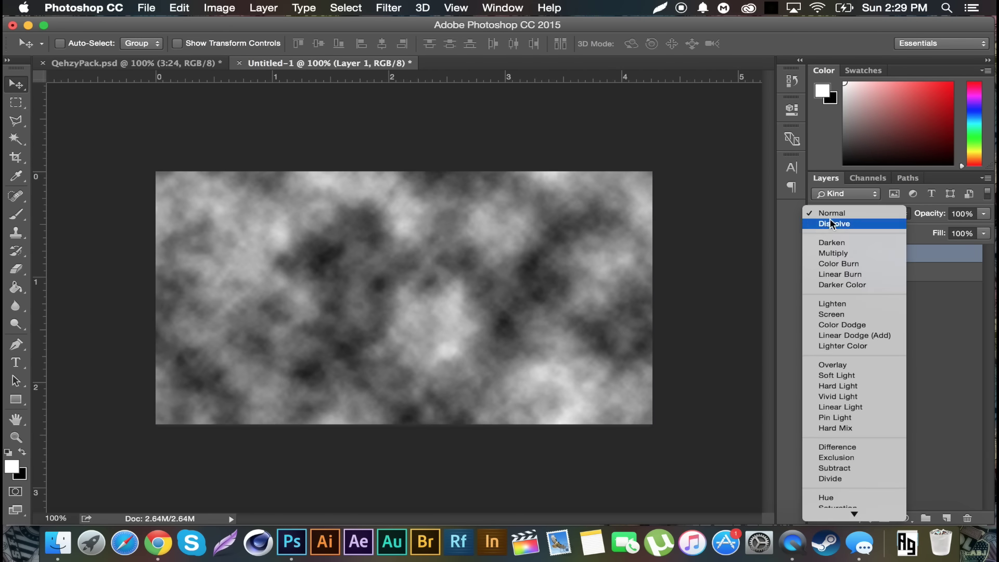
left_click(839, 368)
left_click_drag(934, 215, 867, 218)
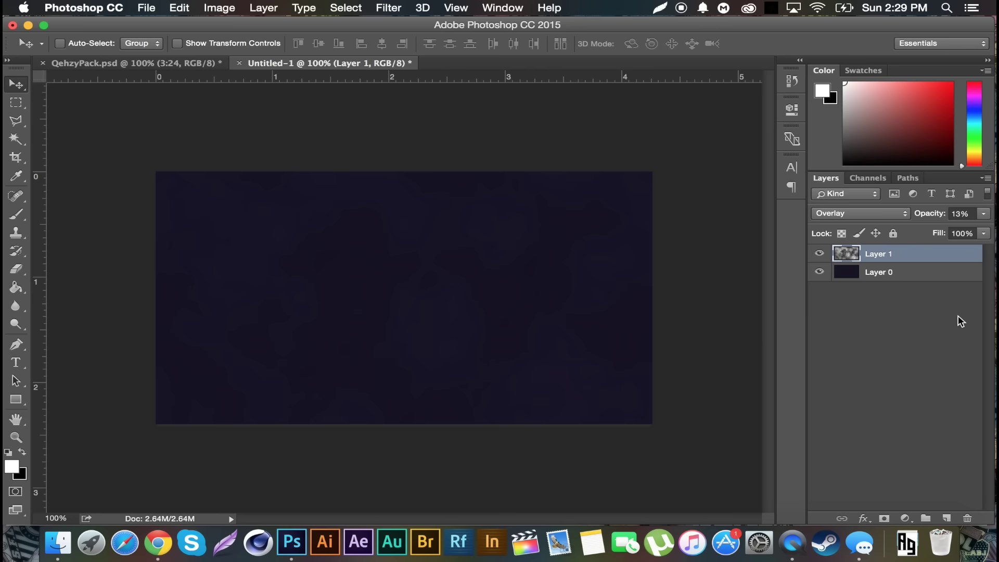
left_click(946, 518)
Paint three soft white glows on Layer 2 with a 600 px soft round brush
left_click(17, 213)
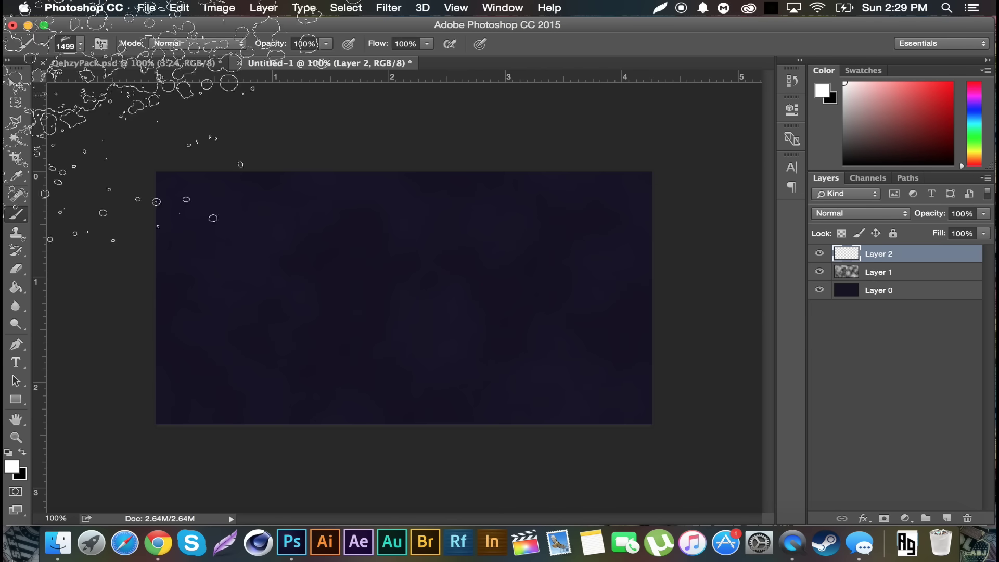
left_click(68, 44)
scroll(193, 185, "up", 15)
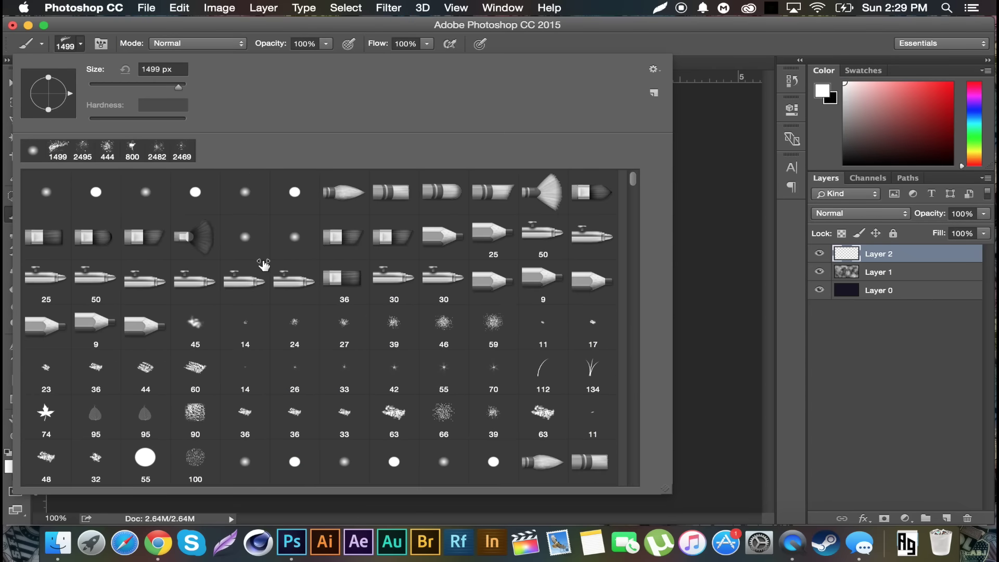
left_click(146, 192)
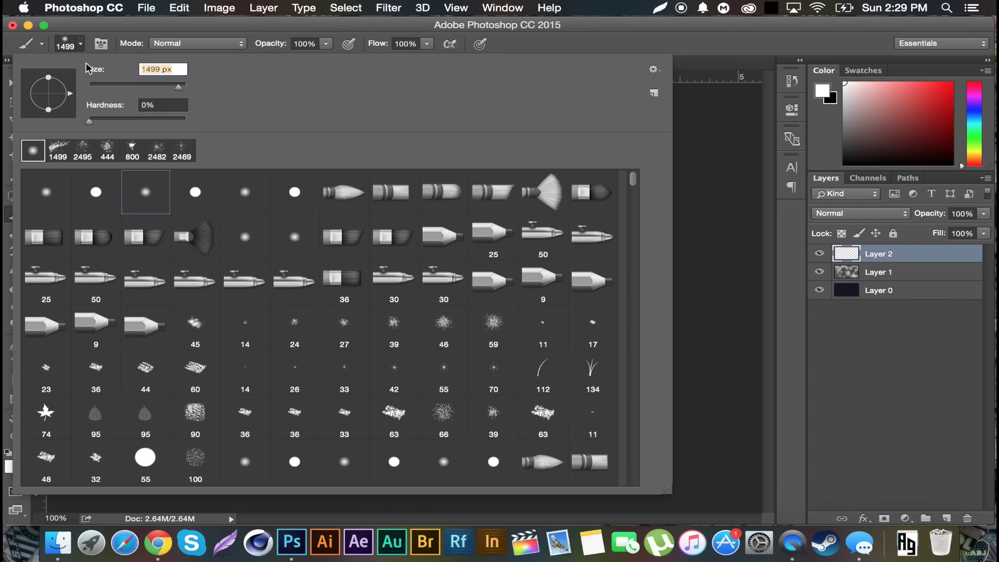
type("600")
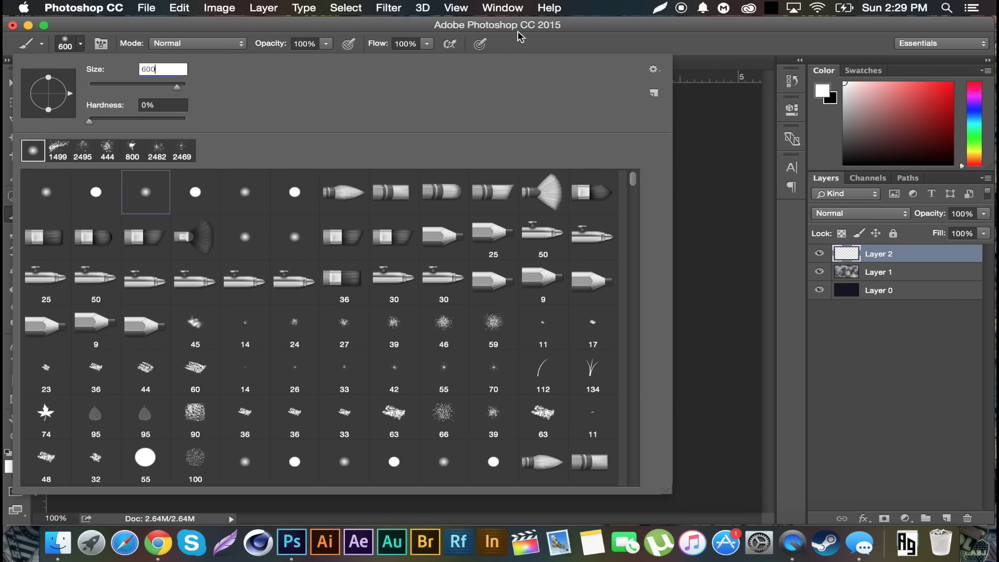
key("Return")
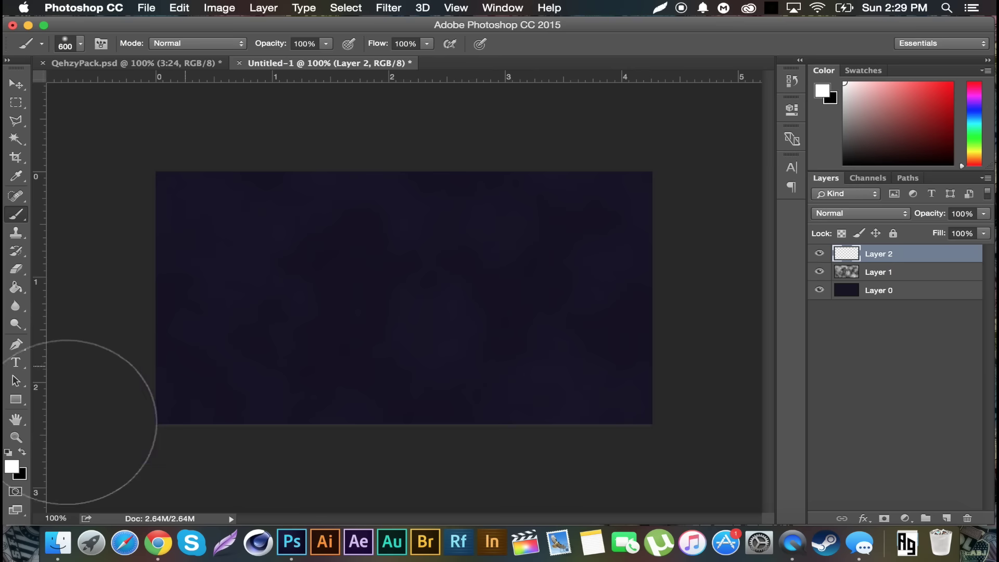
left_click(206, 197)
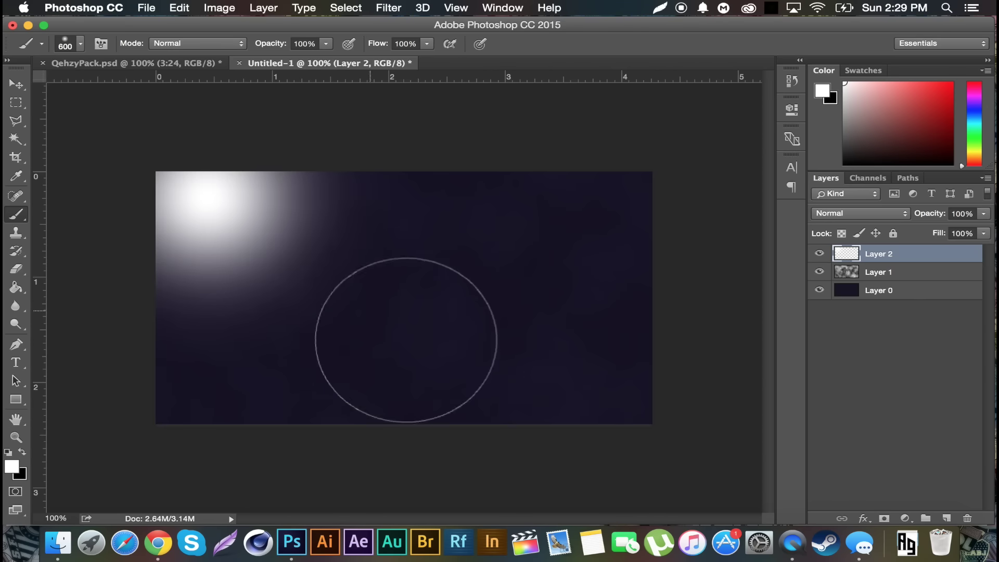
left_click(378, 398)
left_click(647, 196)
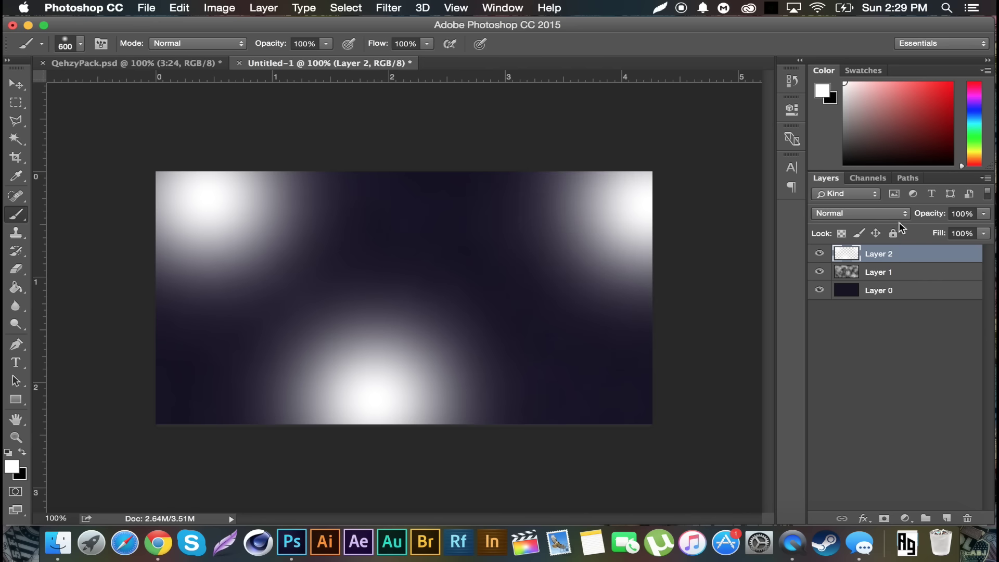
Blend Layer 2 in Overlay at 93% opacity and add Layer 3 above
left_click(867, 215)
left_click(855, 365)
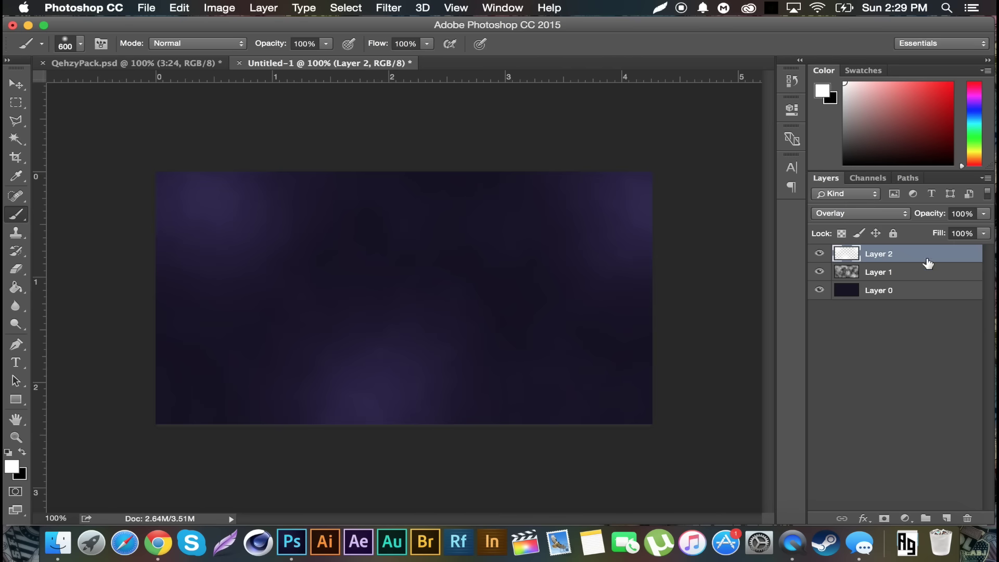
left_click_drag(940, 216, 935, 217)
left_click_drag(935, 217, 933, 218)
left_click(947, 518)
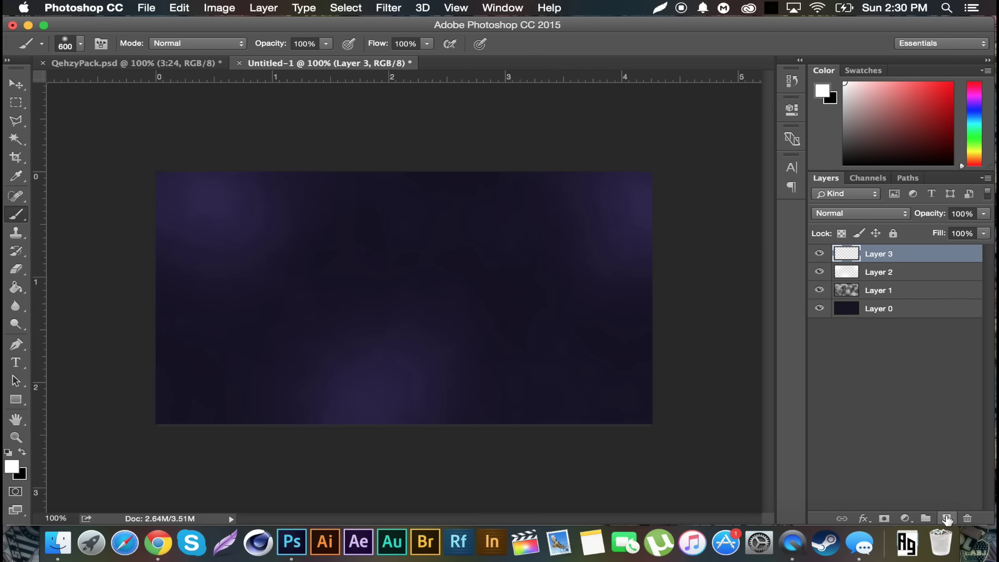
Choose the 1383 px splatter brush preset
left_click(81, 43)
scroll(371, 325, "down", 5)
scroll(370, 326, "down", 15)
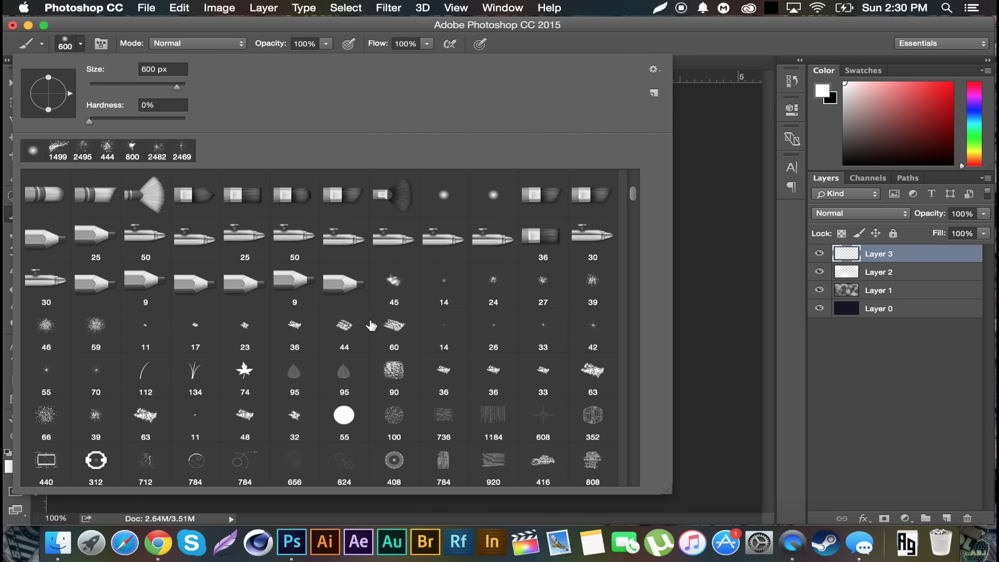
scroll(371, 325, "down", 10)
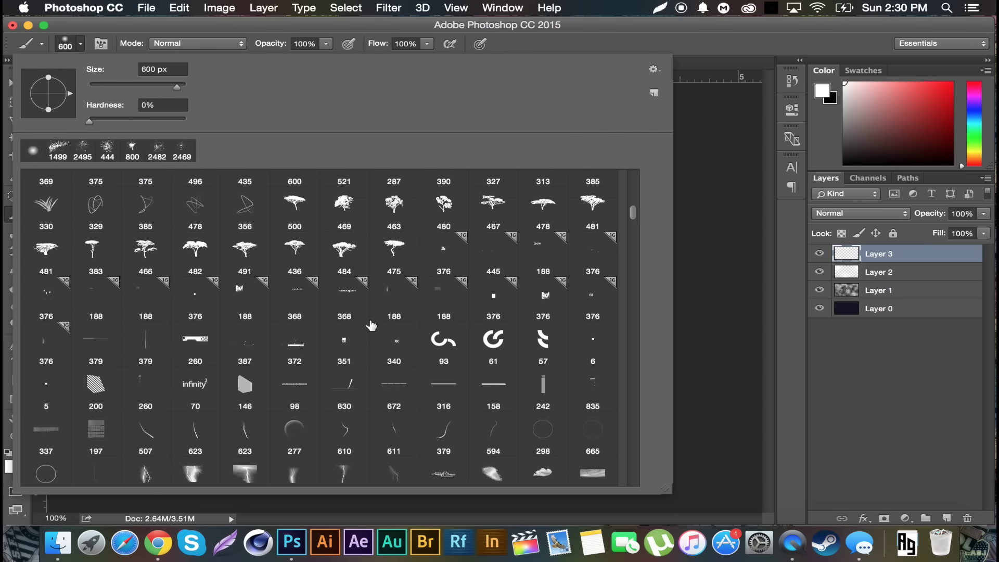
scroll(371, 326, "down", 1)
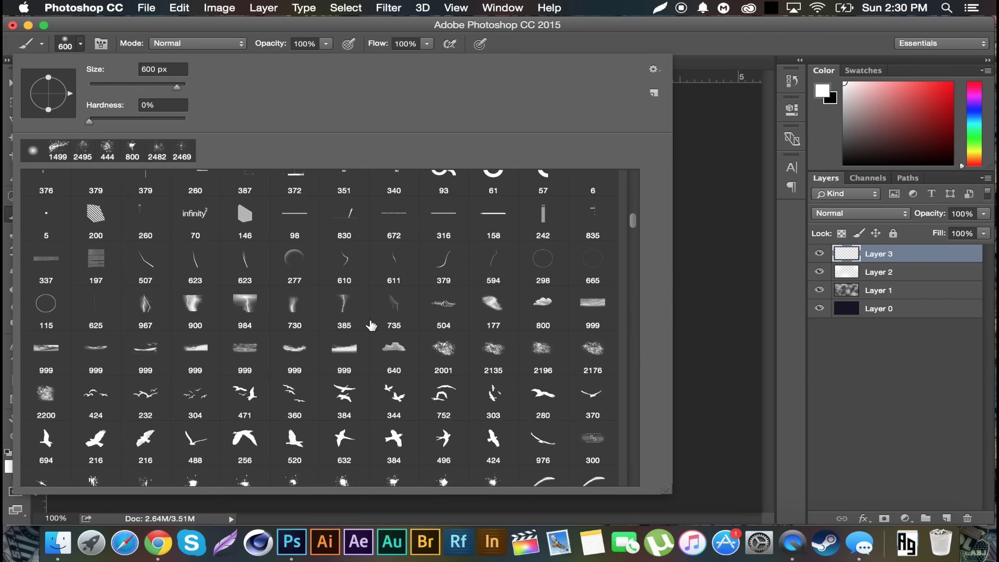
scroll(371, 326, "down", 10)
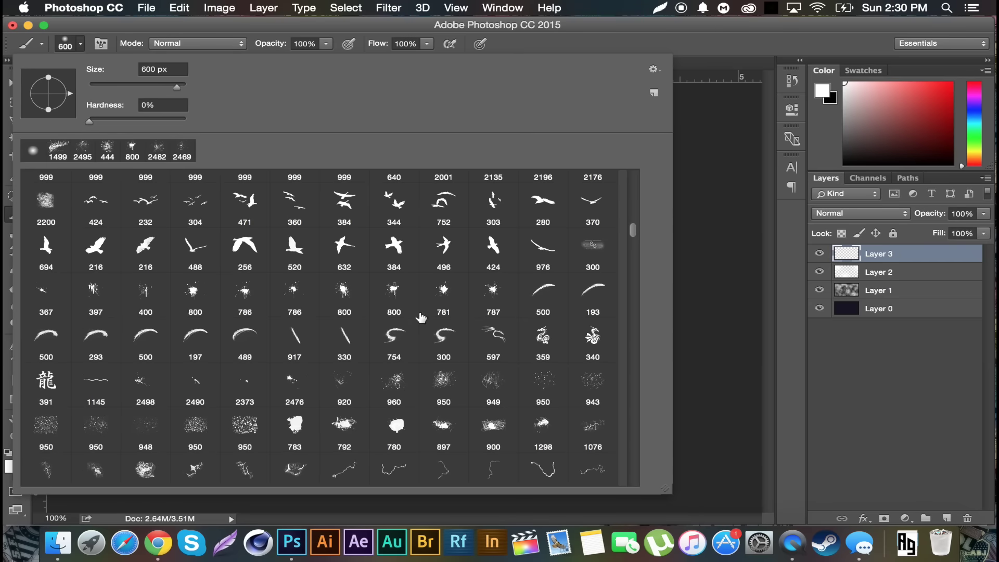
scroll(419, 317, "down", 10)
scroll(420, 317, "down", 15)
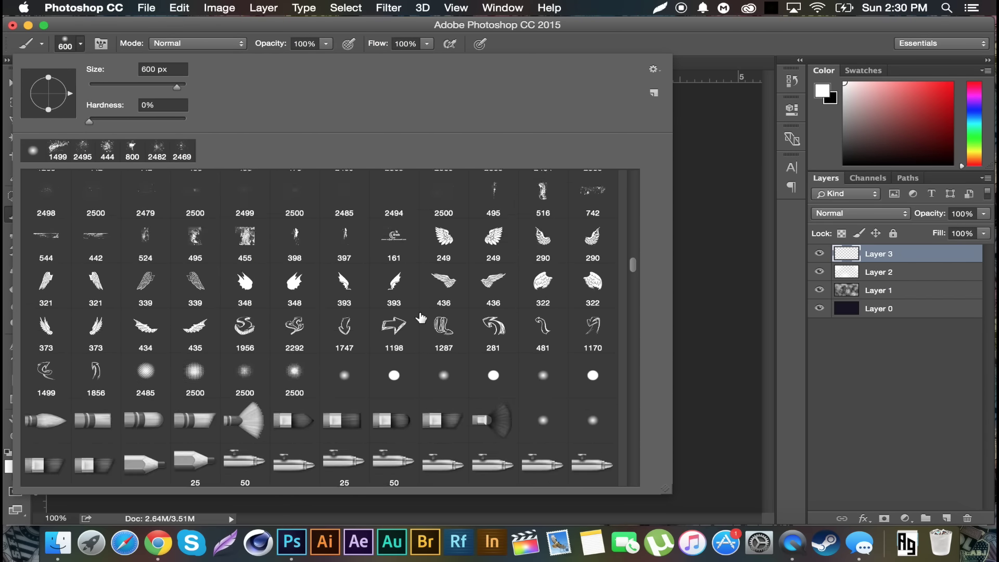
scroll(422, 317, "down", 7)
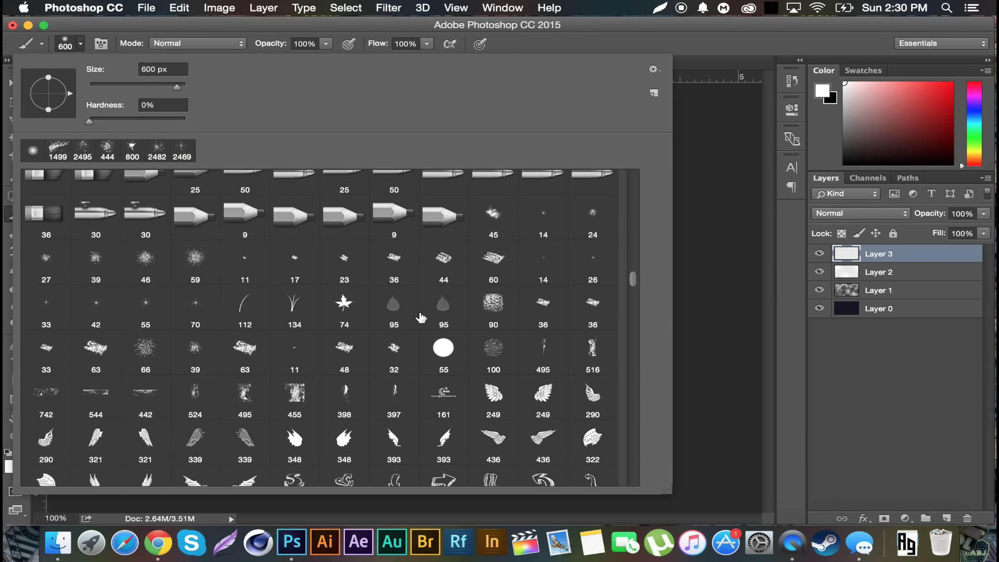
scroll(421, 318, "down", 8)
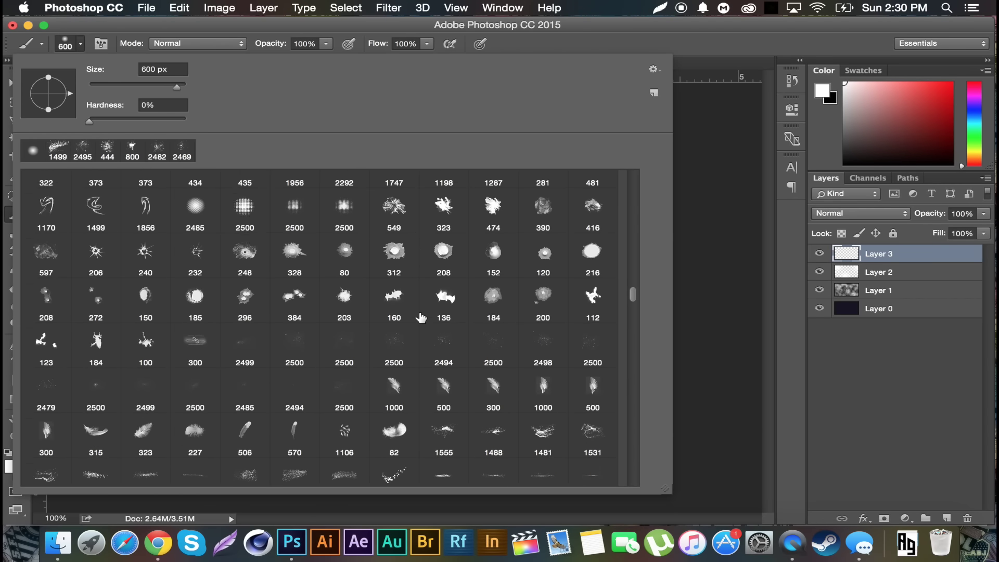
scroll(422, 317, "down", 6)
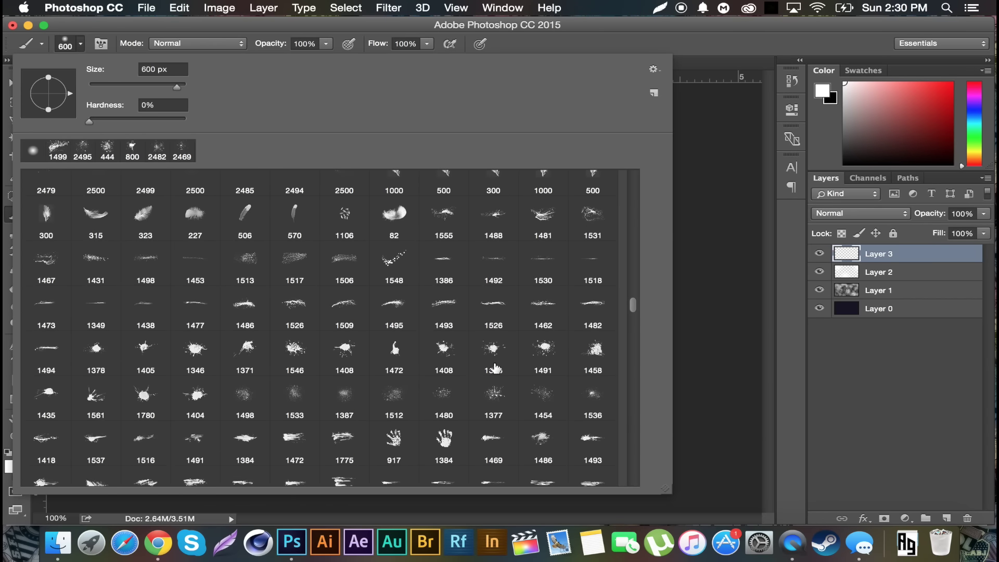
left_click(496, 354)
left_click(729, 40)
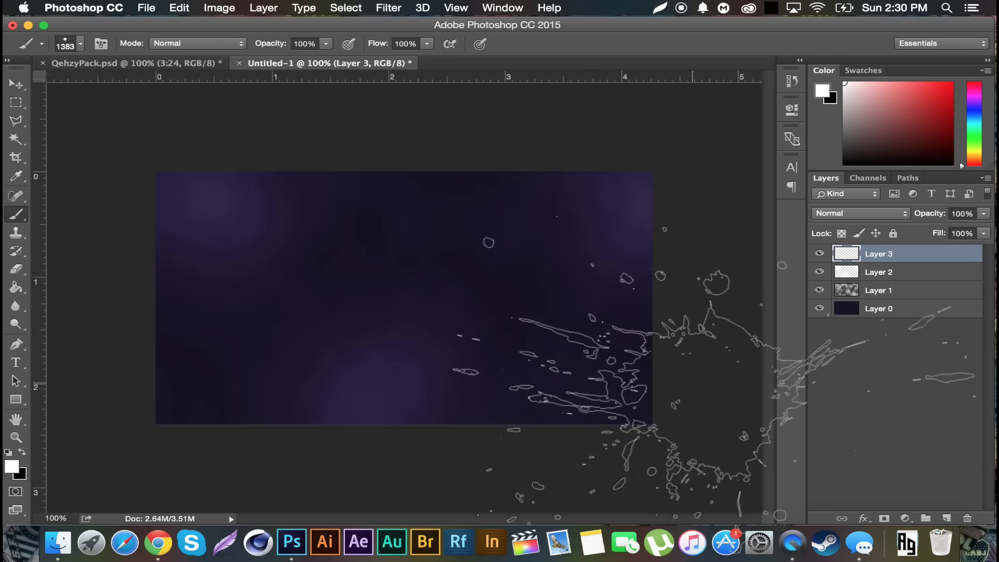
Stamp white splatter on the canvas's right side, lower-left corner and top edge
left_click(557, 380)
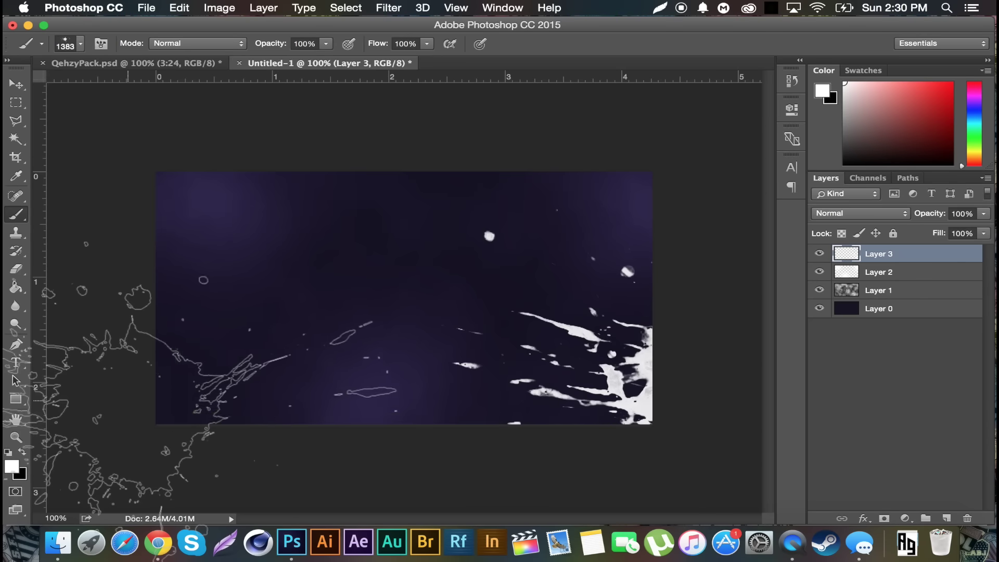
left_click(128, 383)
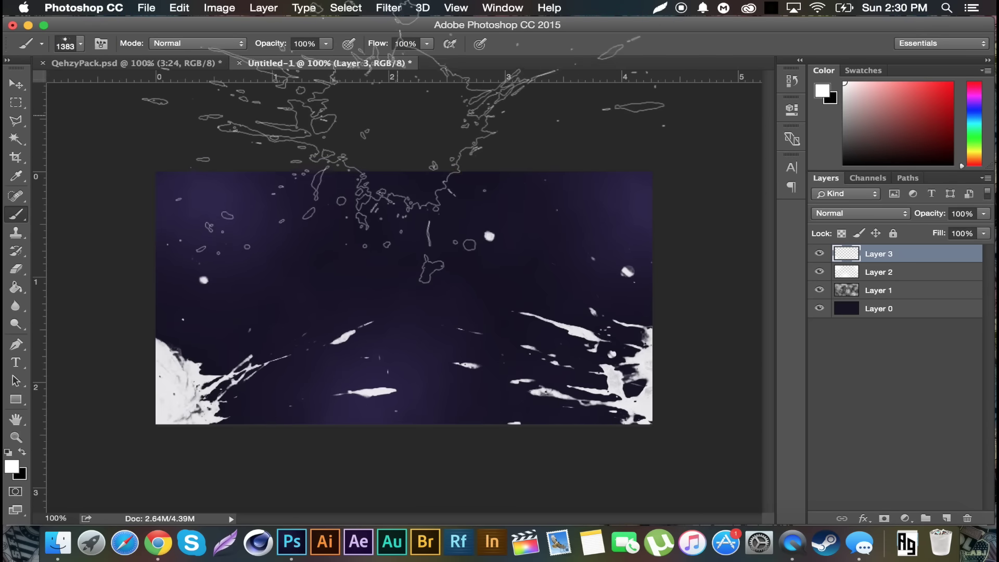
left_click(404, 156)
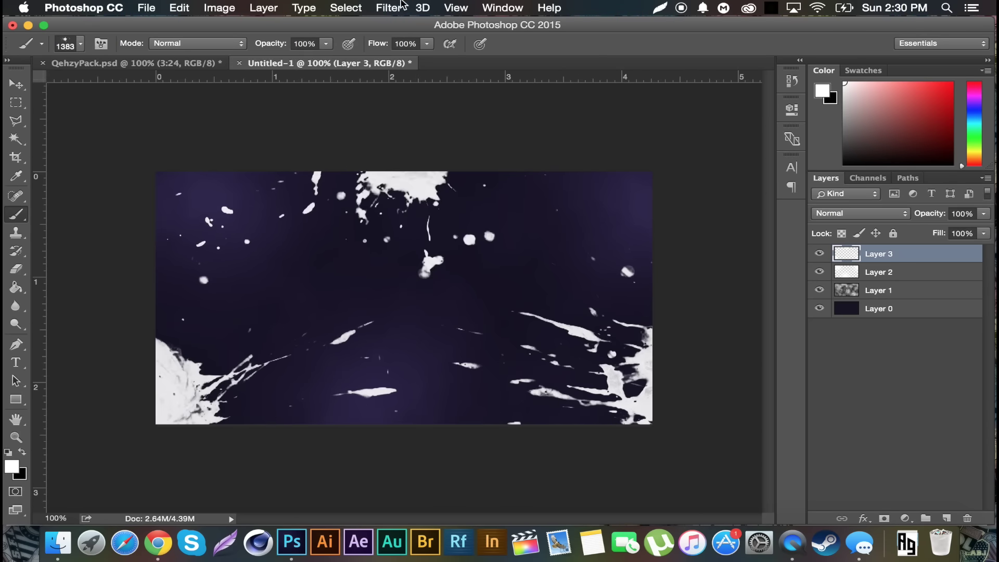
left_click(389, 7)
Apply a 13.4 px Gaussian Blur to Layer 3's splatters
mouse_move(518, 202)
mouse_move(537, 175)
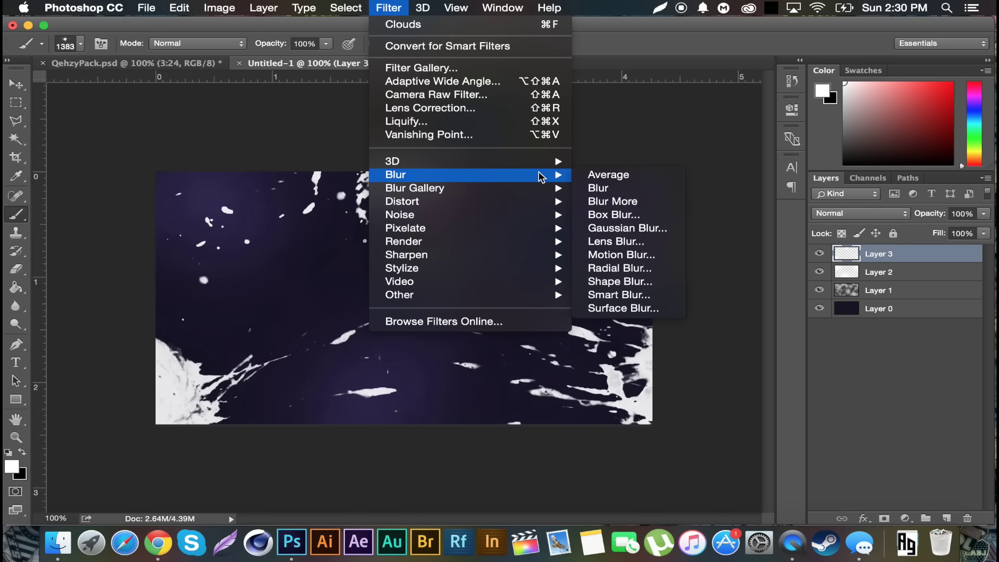
left_click(632, 230)
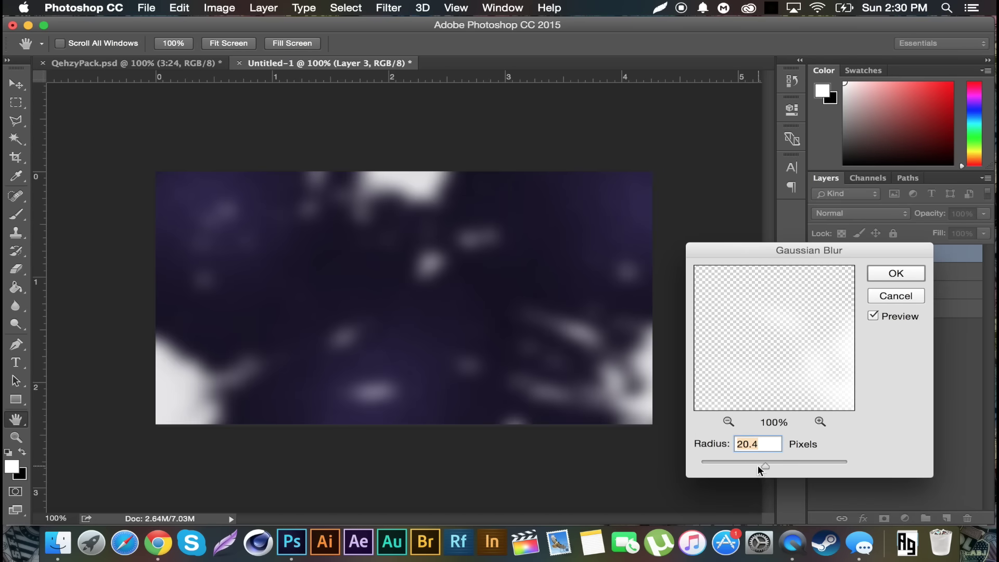
left_click_drag(758, 468, 787, 469)
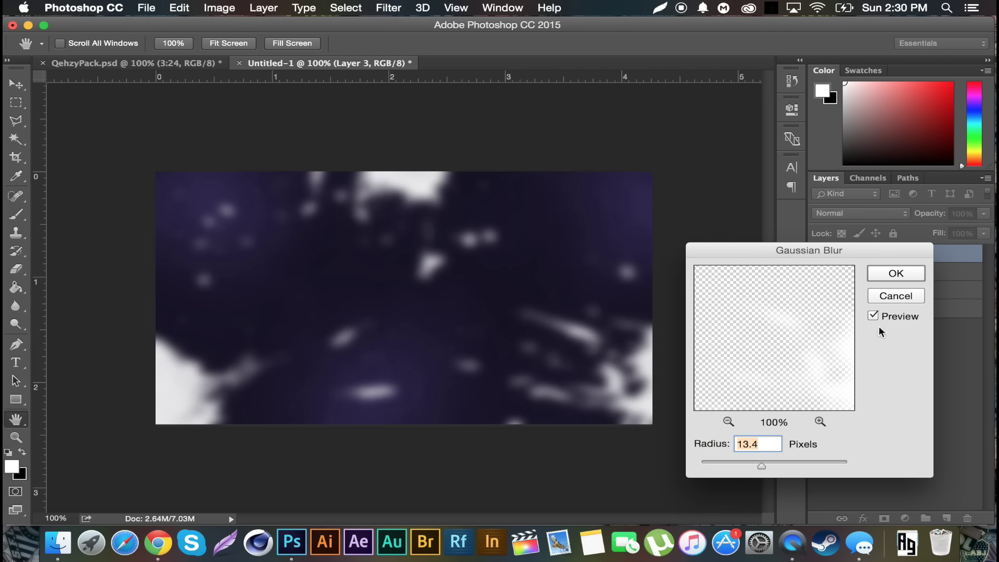
left_click(896, 273)
Blend Layer 3 in Overlay at 55% opacity and add Layer 4 above
key("b")
left_click(842, 213)
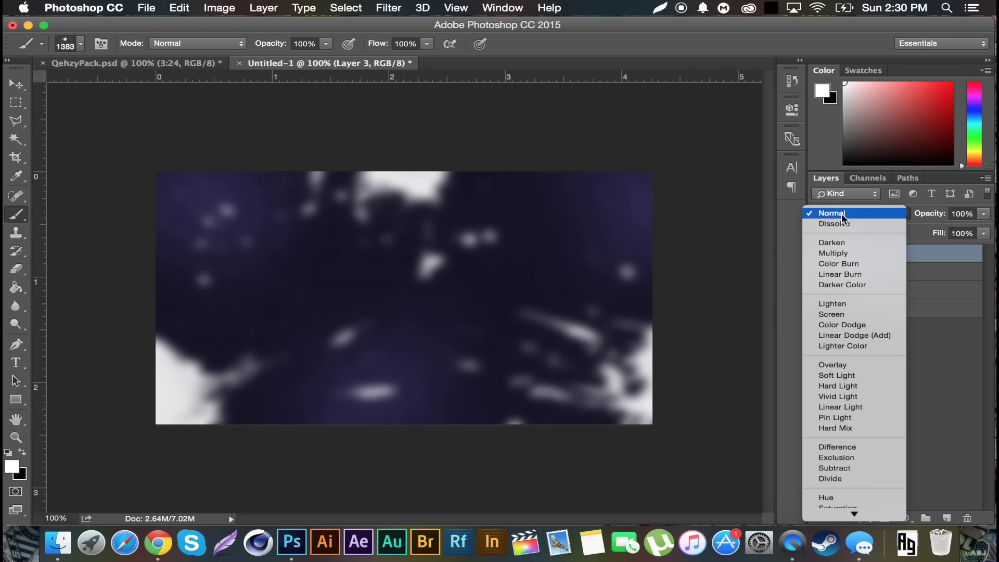
left_click(838, 365)
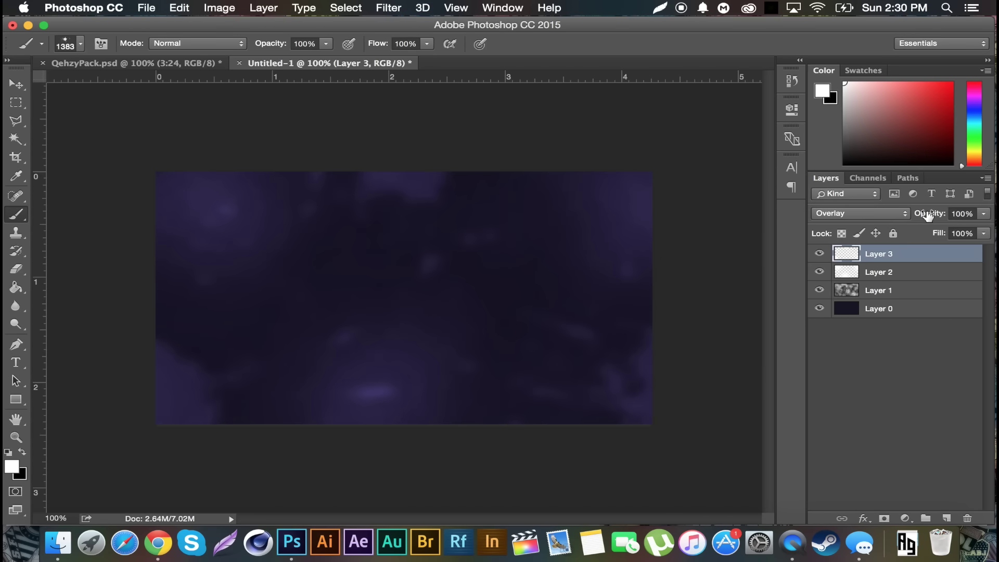
left_click_drag(930, 218, 894, 215)
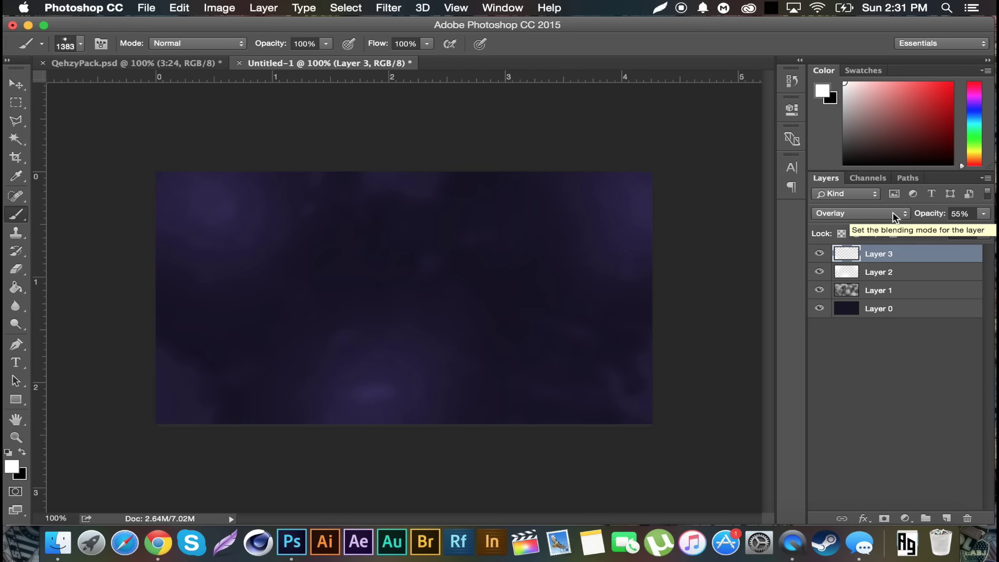
left_click(947, 519)
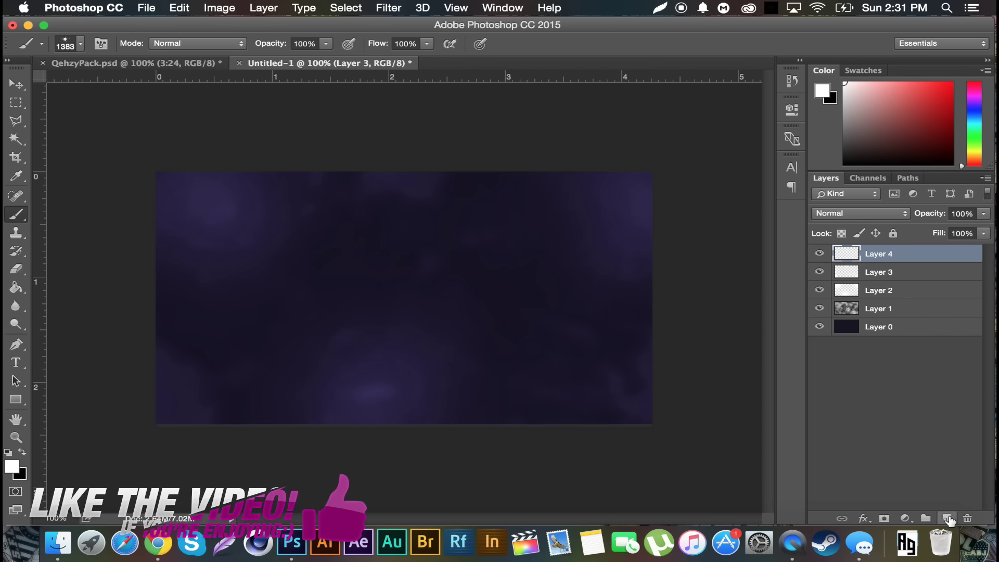
Stamp a large white splatter across the canvas centre with the 1377 splatter brush
left_click(79, 46)
scroll(341, 328, "down", 1)
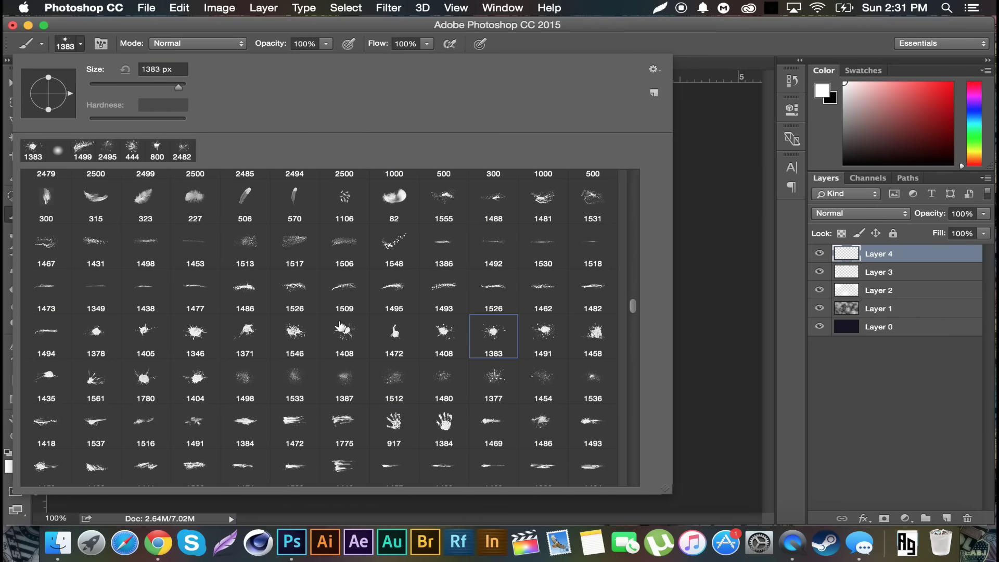
left_click(499, 384)
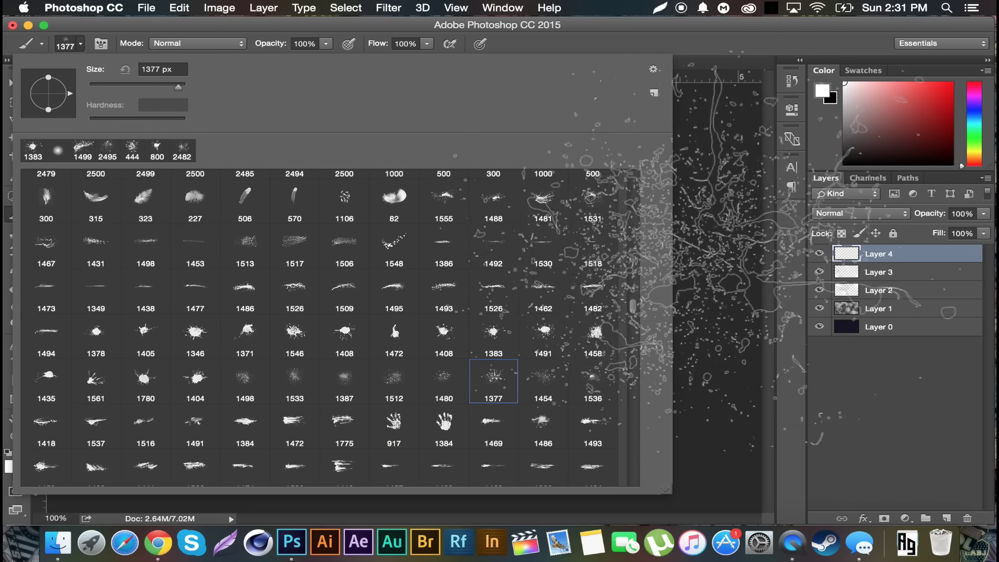
left_click(717, 44)
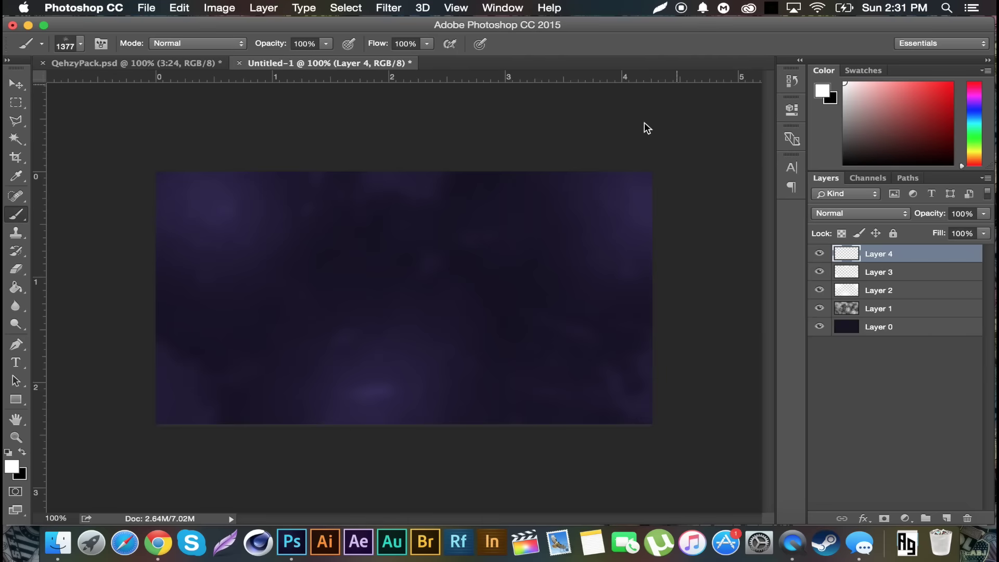
left_click(484, 276)
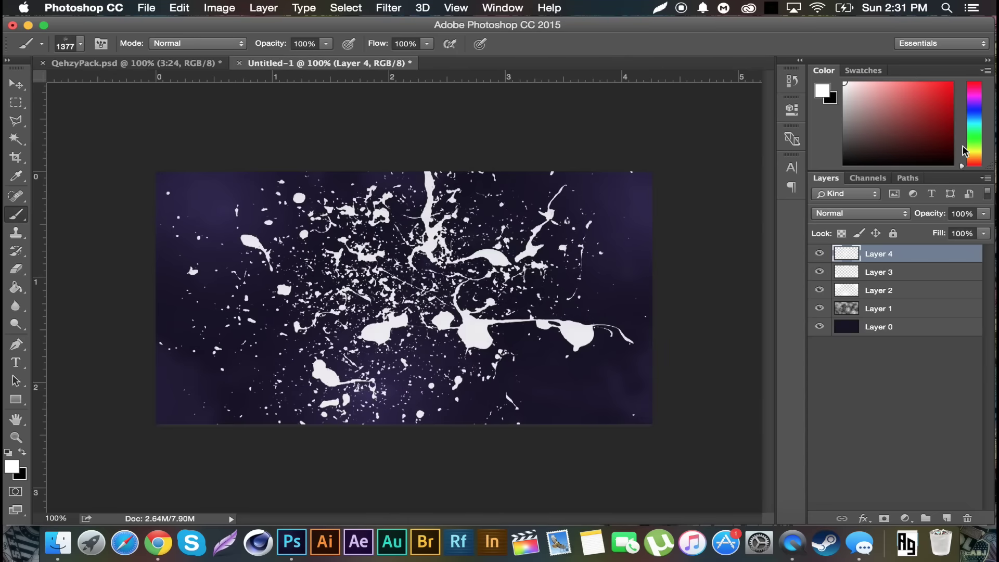
Apply a Gaussian Blur to Layer 4's splatter
left_click(389, 8)
mouse_move(530, 181)
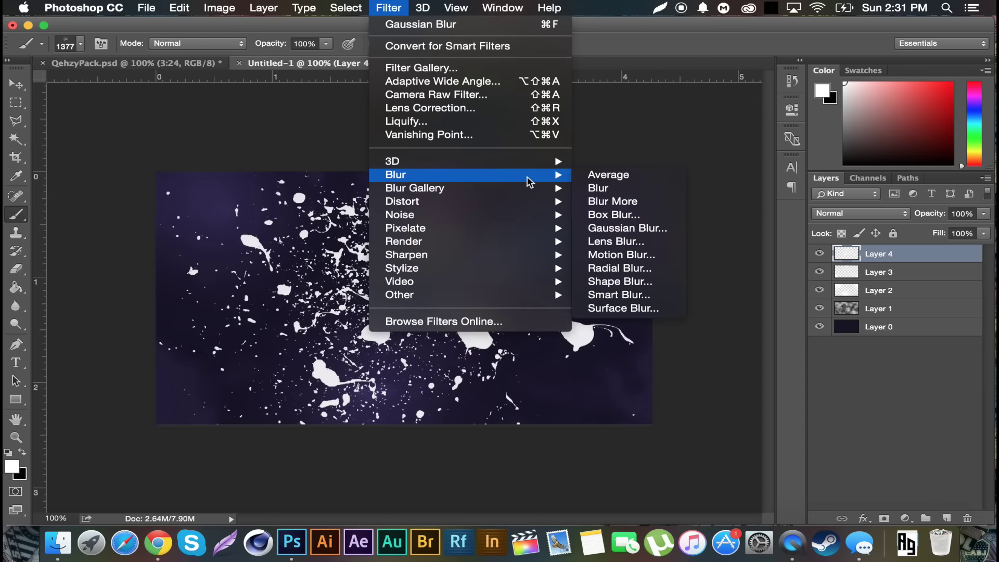
left_click(627, 227)
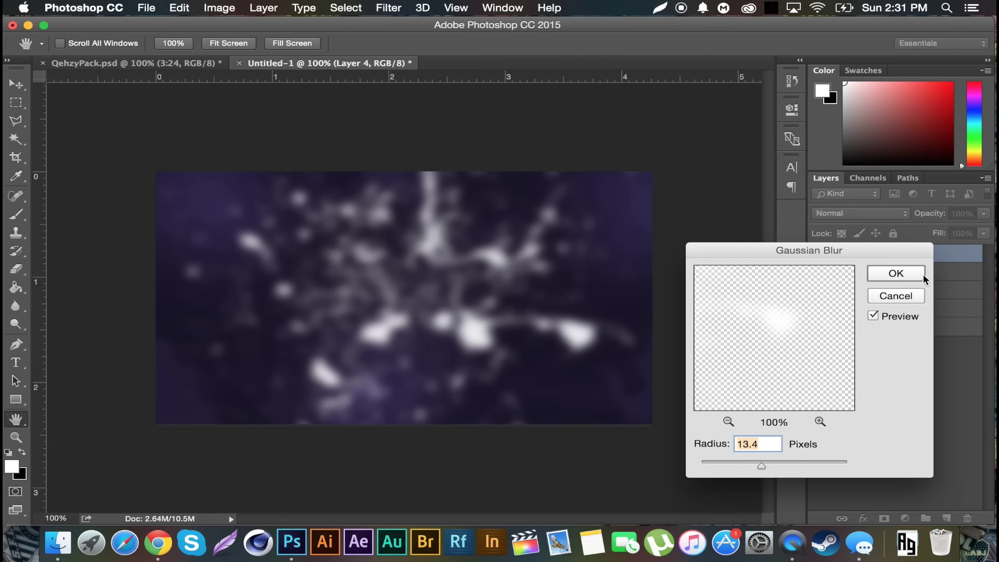
left_click(892, 276)
key("b")
Set Layer 4 to Overlay, erase two glow patches, and add Layer 5 above
left_click(851, 213)
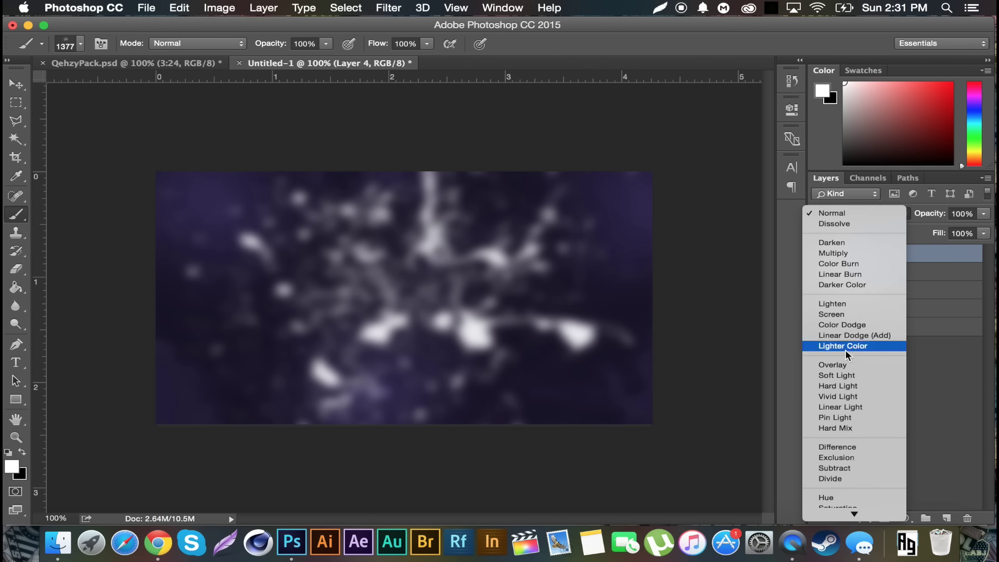
left_click(842, 365)
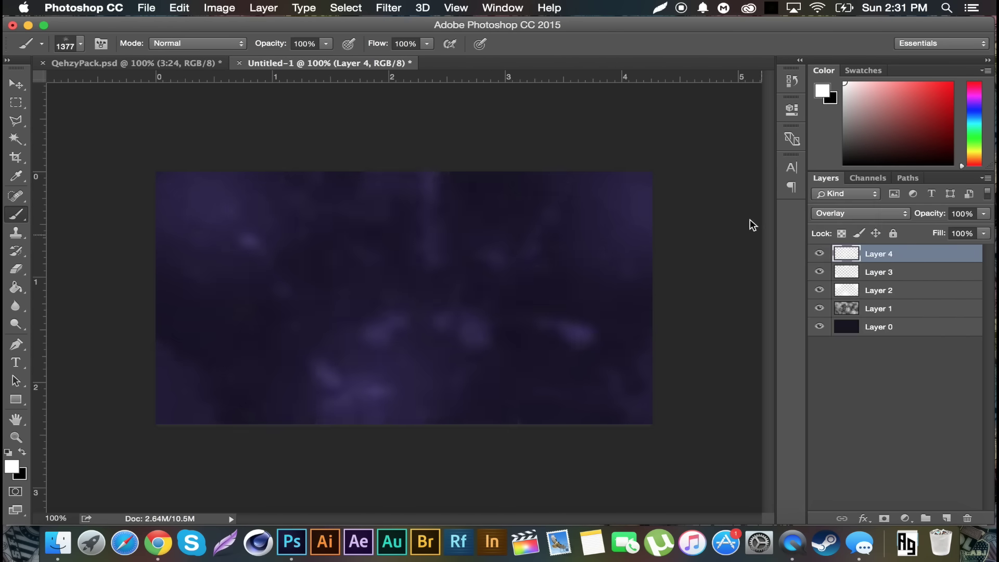
left_click(16, 269)
left_click_drag(290, 364, 515, 345)
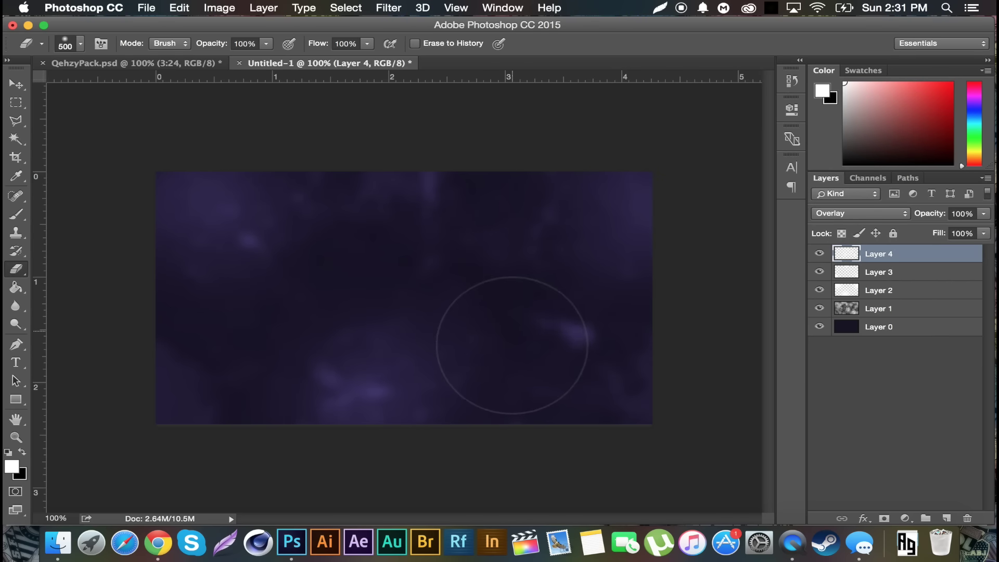
mouse_move(281, 367)
left_mouse_down()
mouse_move(346, 268)
mouse_move(330, 329)
mouse_move(462, 335)
mouse_move(547, 253)
left_mouse_up()
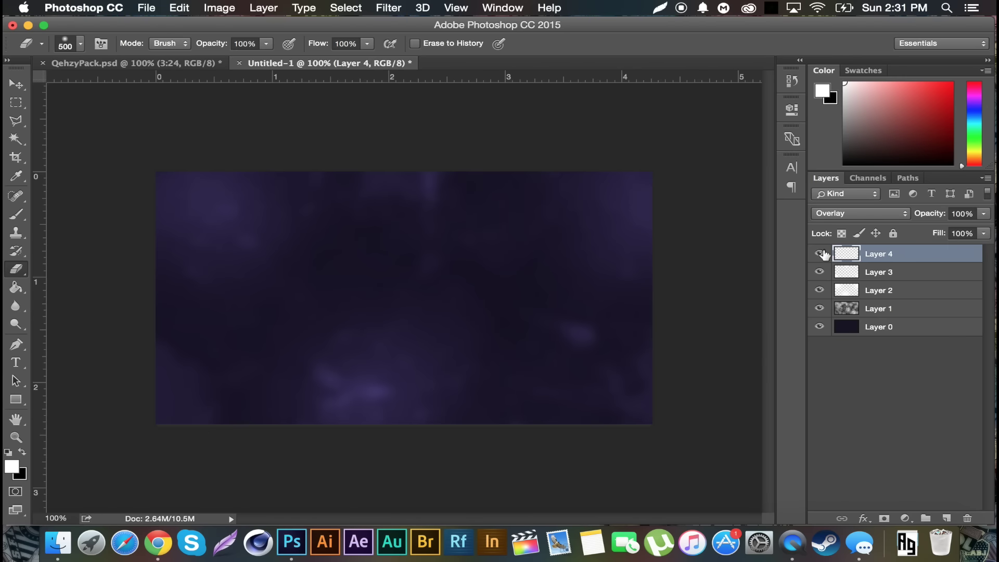
left_click(946, 517)
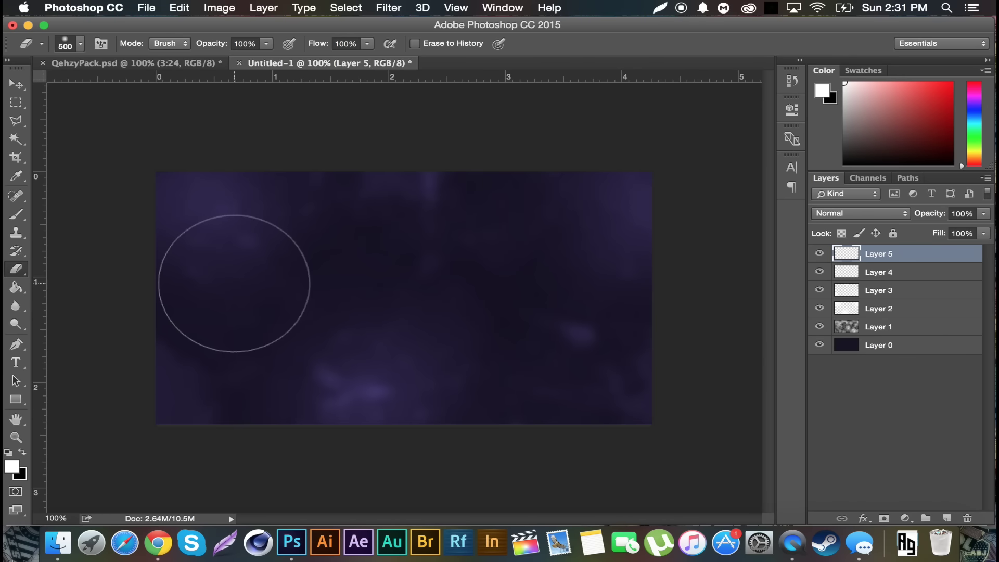
Select the 1491 splatter brush and shrink it to 900 px
left_click(15, 214)
left_click(81, 45)
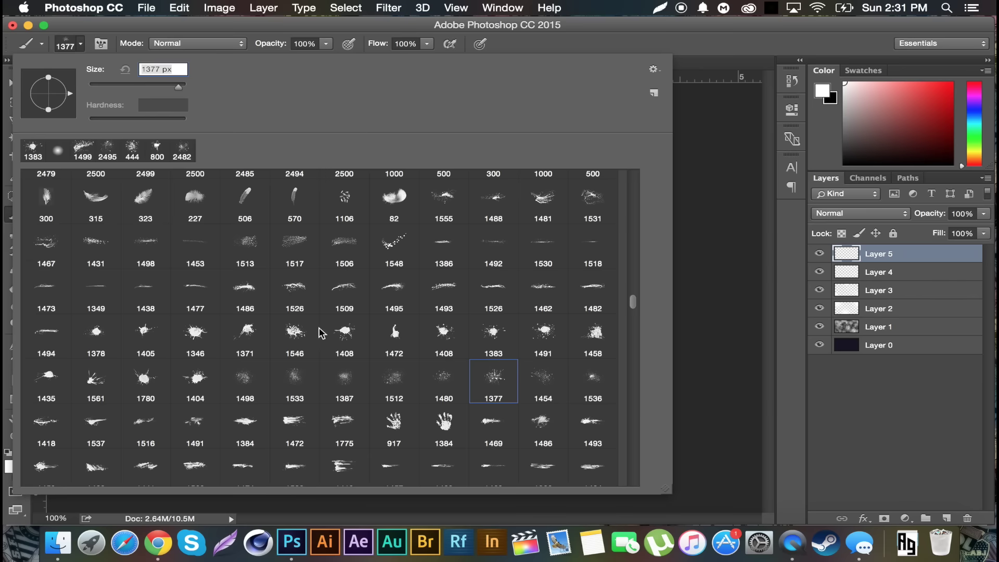
scroll(367, 312, "down", 2)
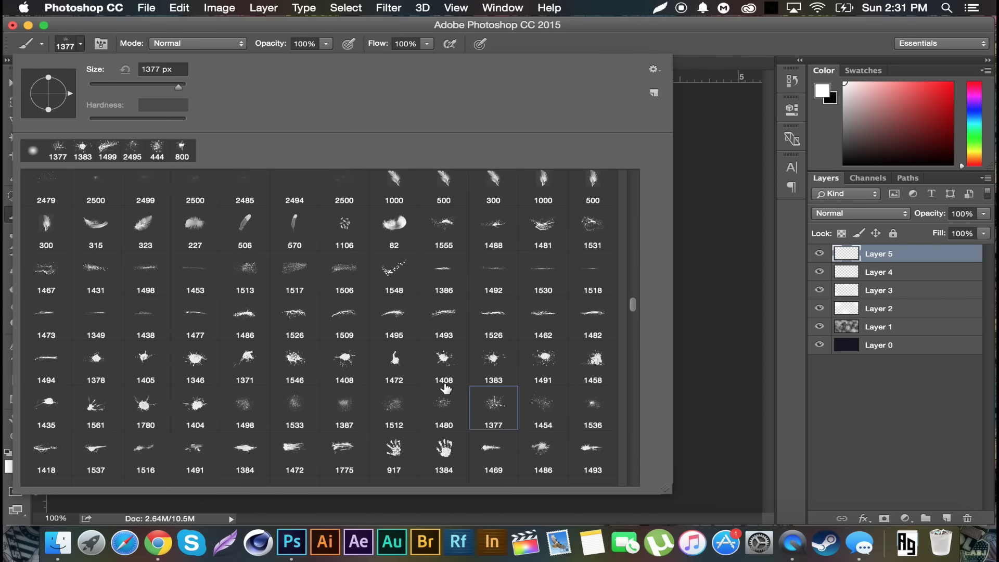
left_click(548, 360)
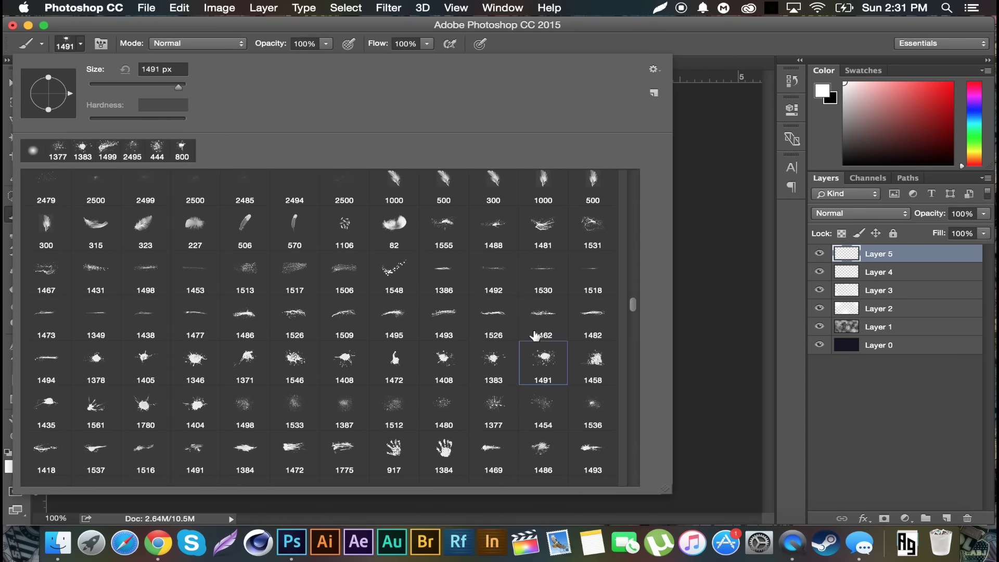
left_click(745, 64)
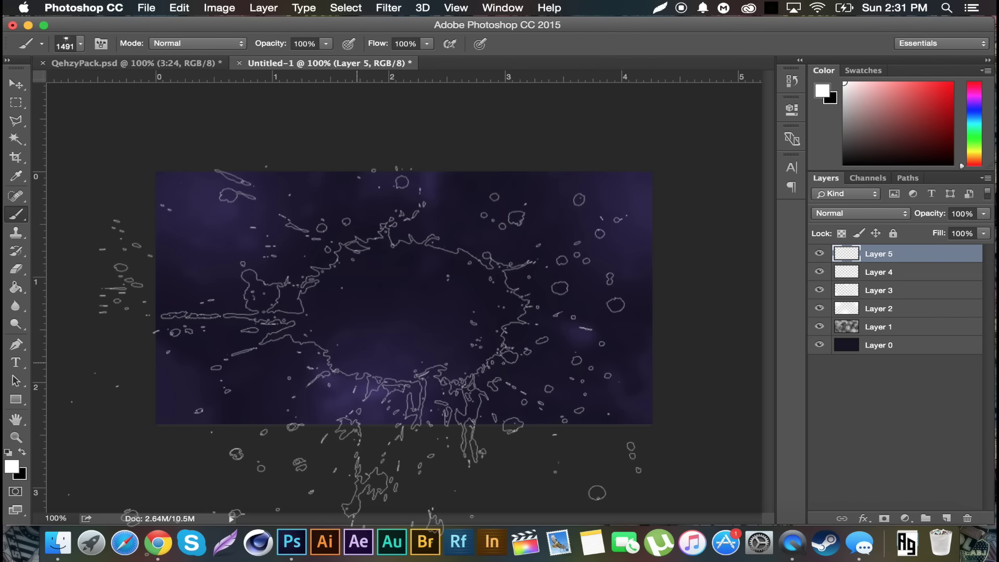
key("p")
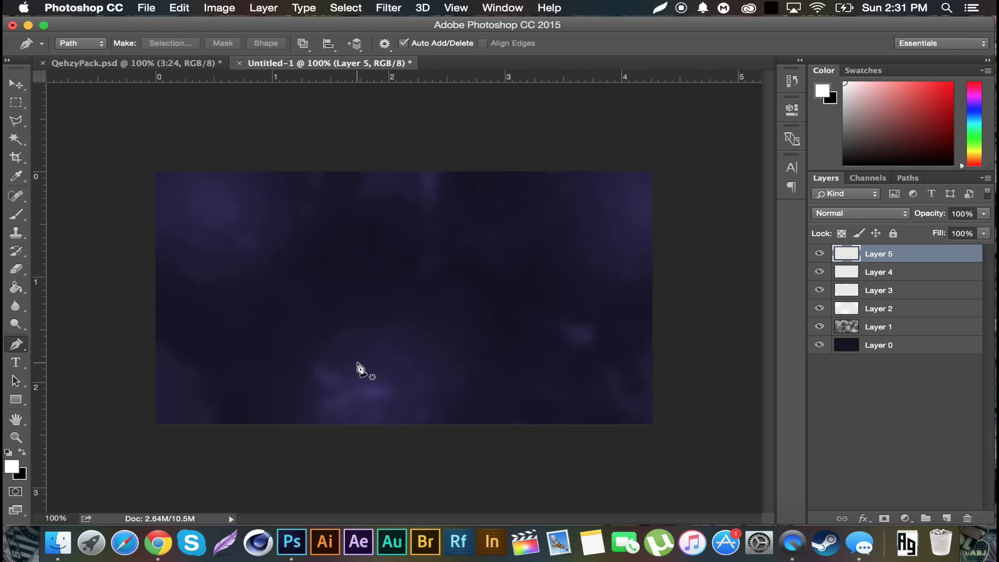
left_click(16, 214)
key("bracketleft")
key("bracketleft")
key("bracketleft")
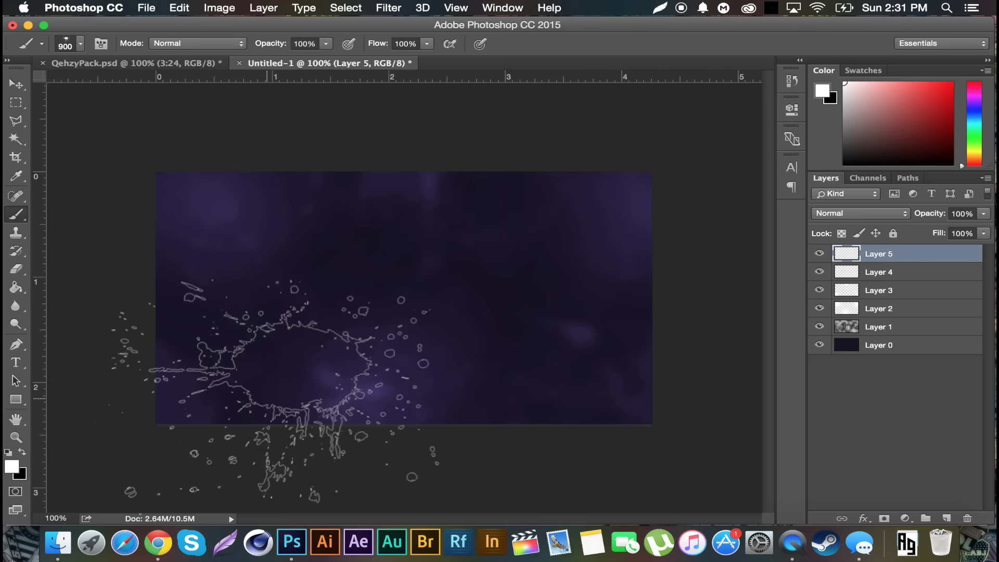
Stamp white splatters at the lower-left corner, upper right and lower-right edge
left_click(153, 404)
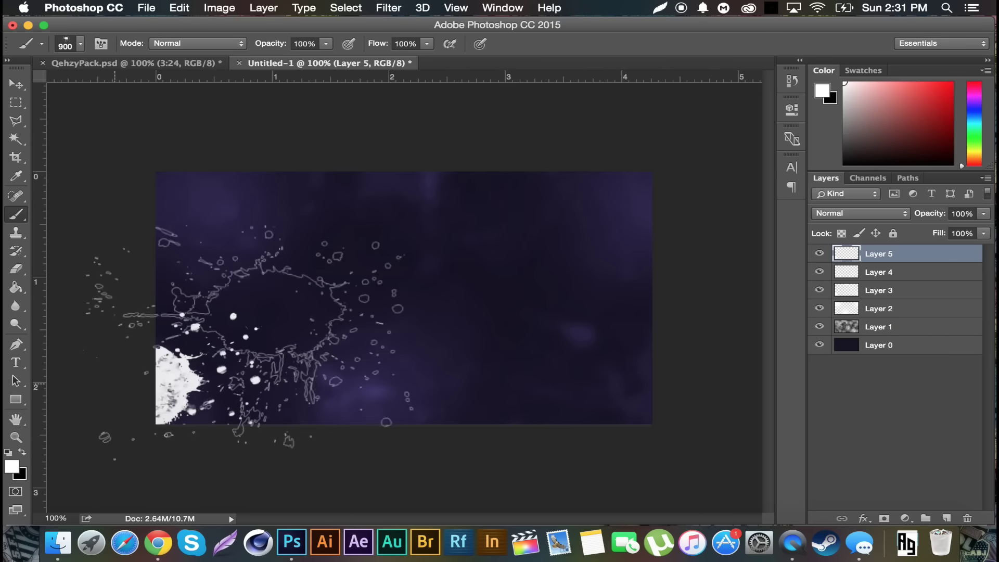
left_click(572, 139)
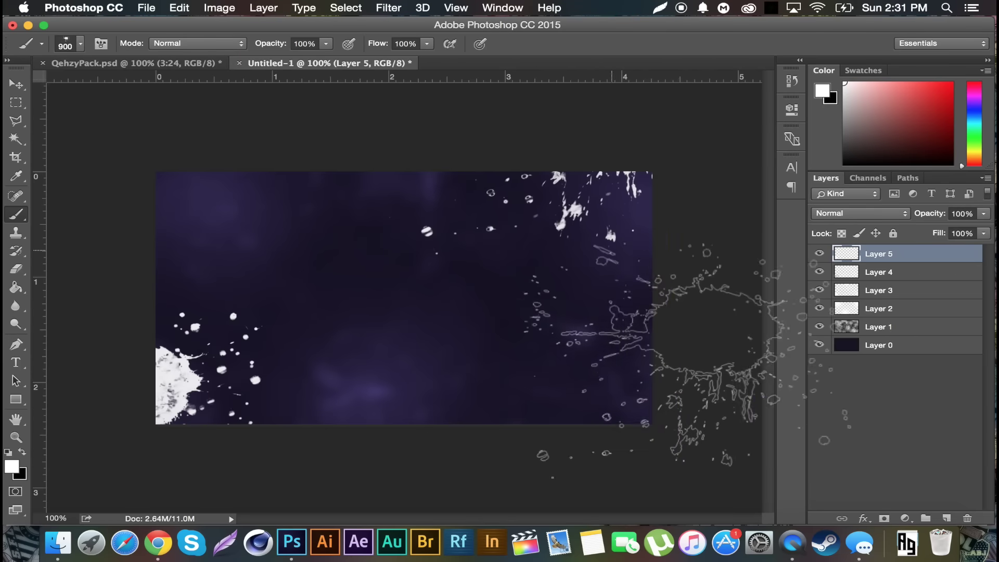
left_click(739, 427)
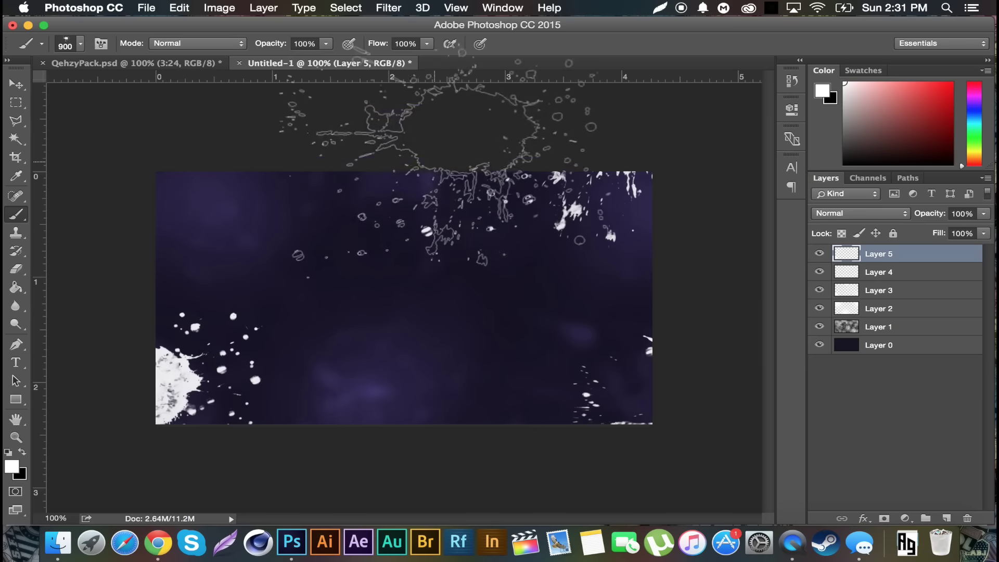
left_click(387, 6)
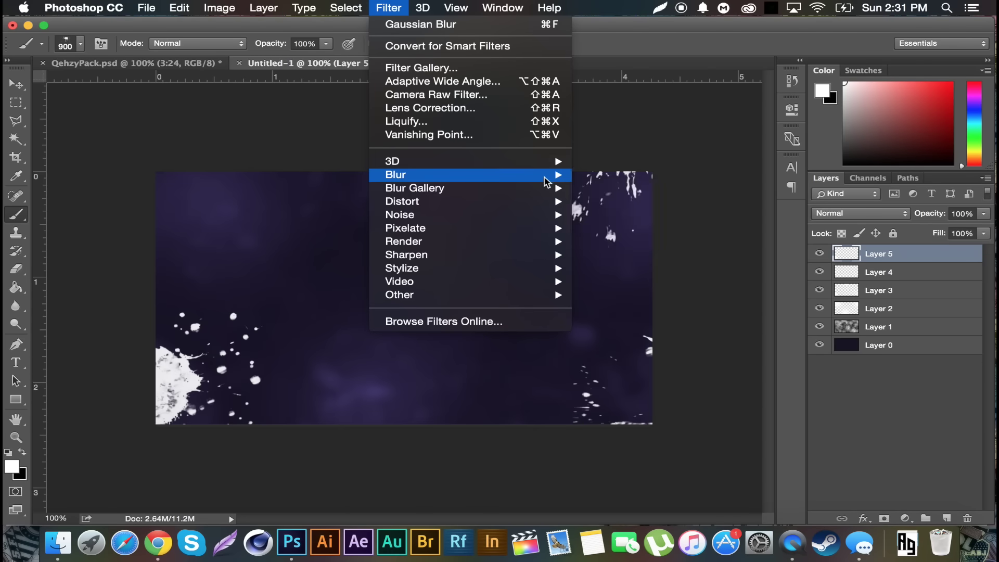
Soften Layer 5's splatters with a 5.2 px Gaussian Blur
mouse_move(553, 174)
left_click(624, 231)
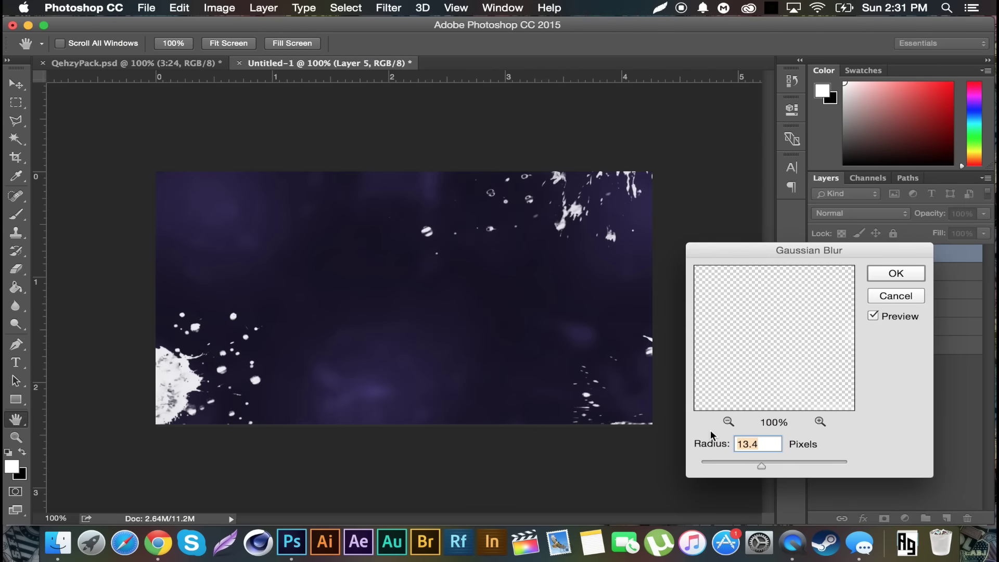
left_click(741, 461)
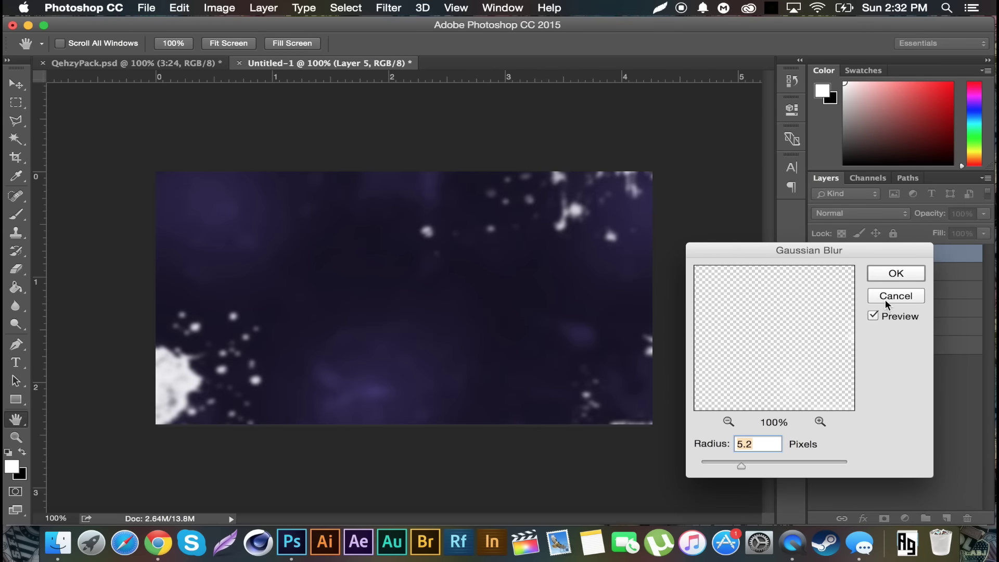
left_click(890, 273)
Blend Layer 5 in Overlay at 46% opacity, then view QehzyPack.psd for comparison
key("b")
left_click(873, 213)
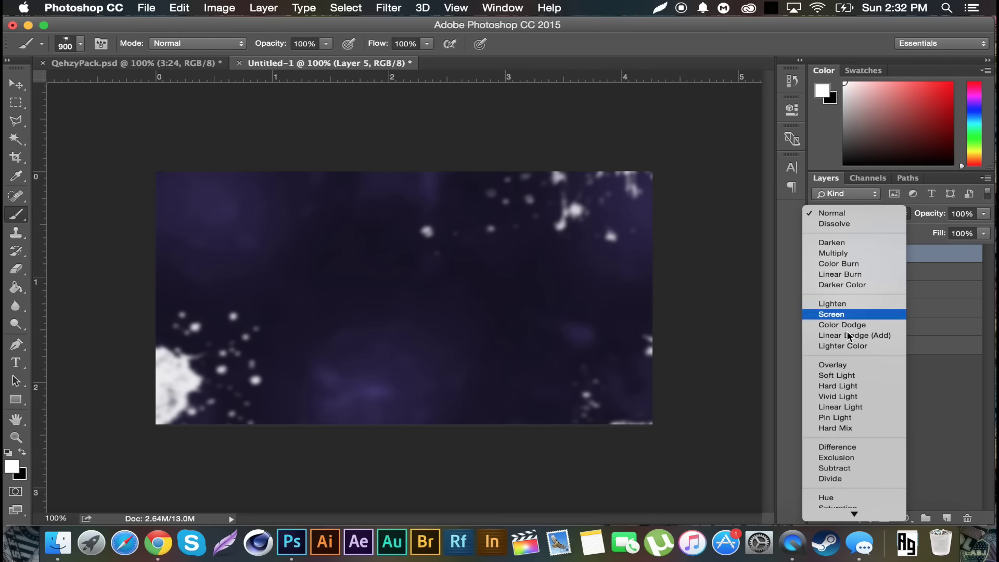
left_click(844, 361)
left_click_drag(935, 216, 917, 218)
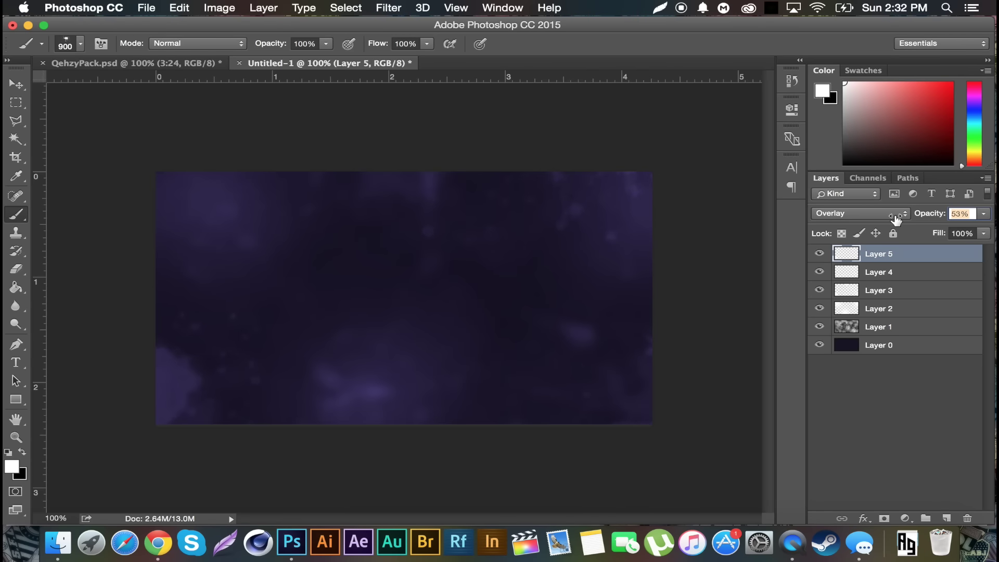
left_click_drag(893, 218, 892, 215)
left_click(104, 63)
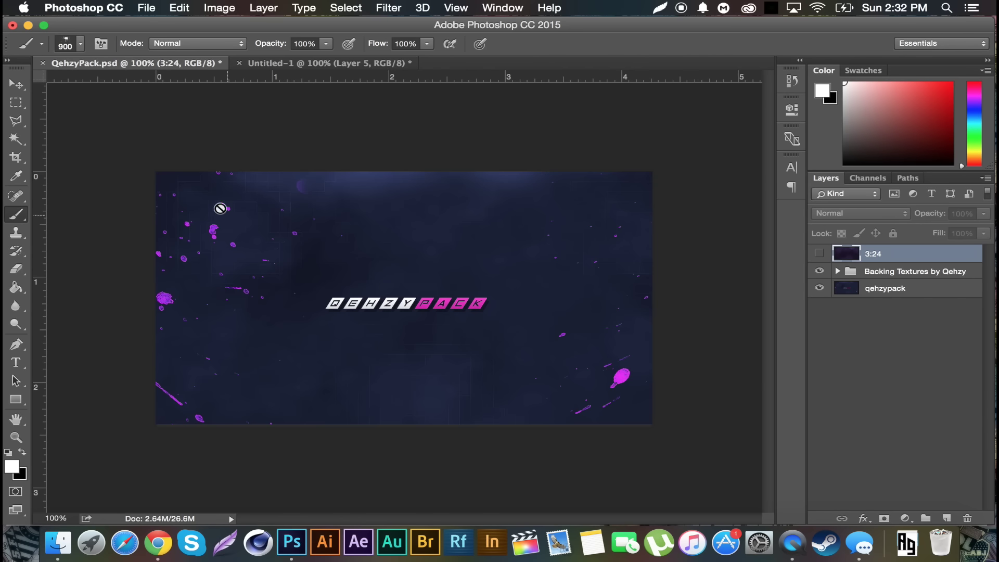
Return to Untitled-1 and select Layers 0 through 5
left_click(309, 65)
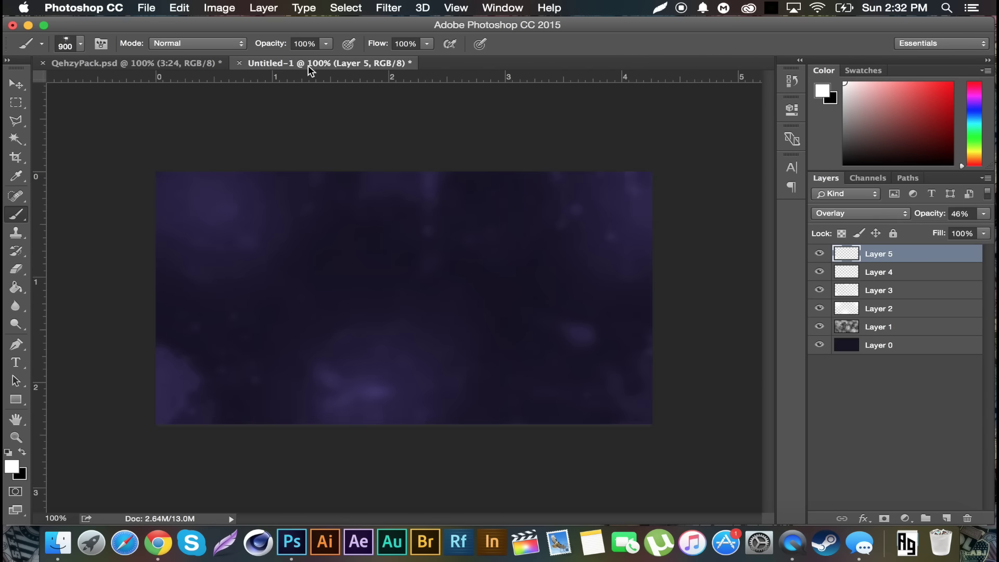
left_click(893, 347, "shift")
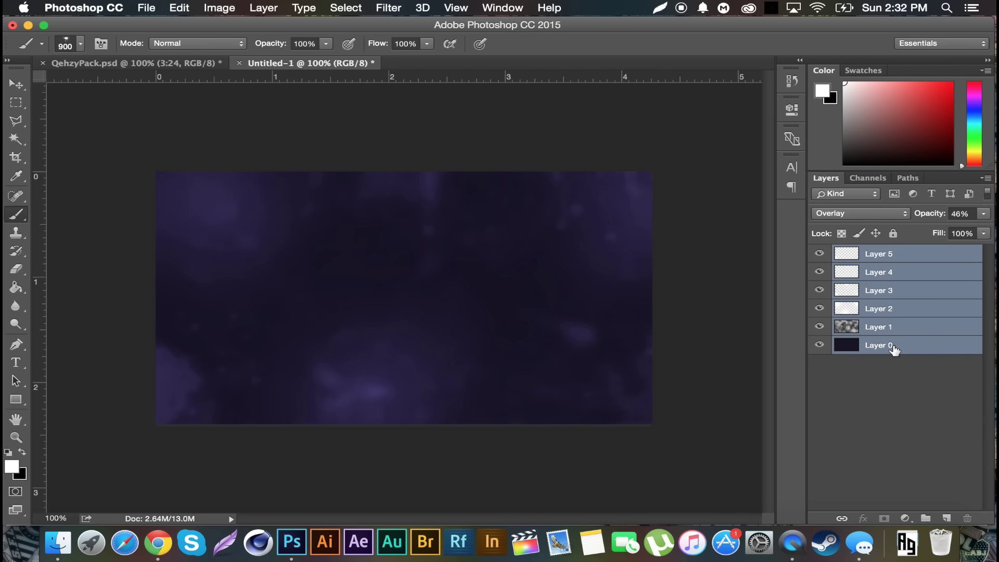
Merge the layers, duplicate the result, and apply Mosaic with cell size 30 to the copy
key("super+e")
key("super+j")
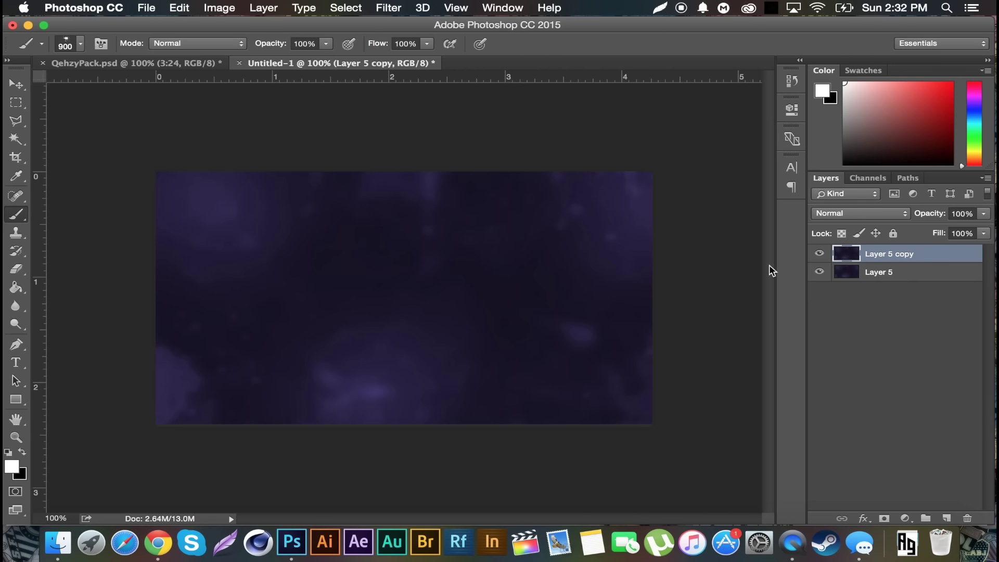
left_click(389, 8)
mouse_move(464, 214)
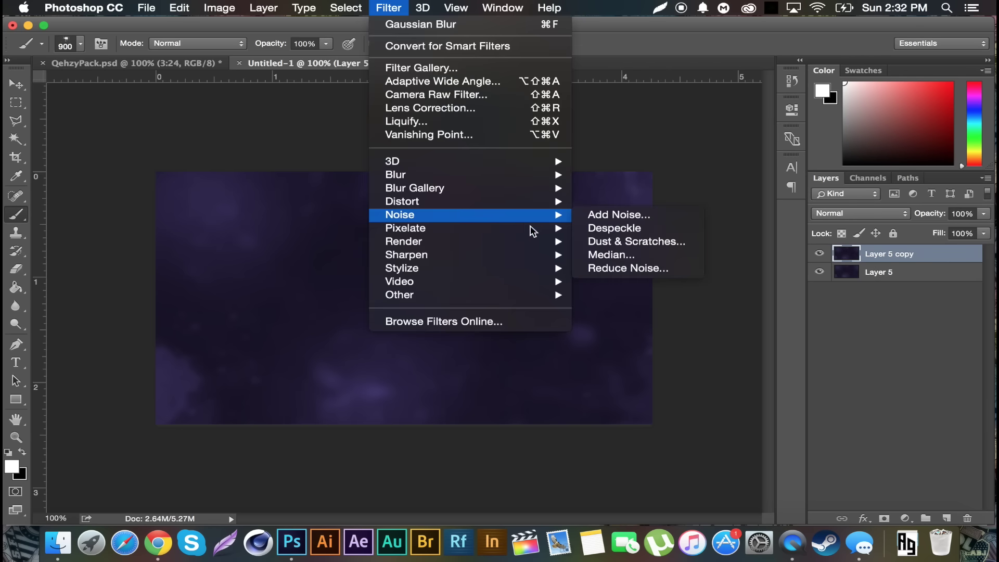
mouse_move(531, 230)
left_click(633, 294)
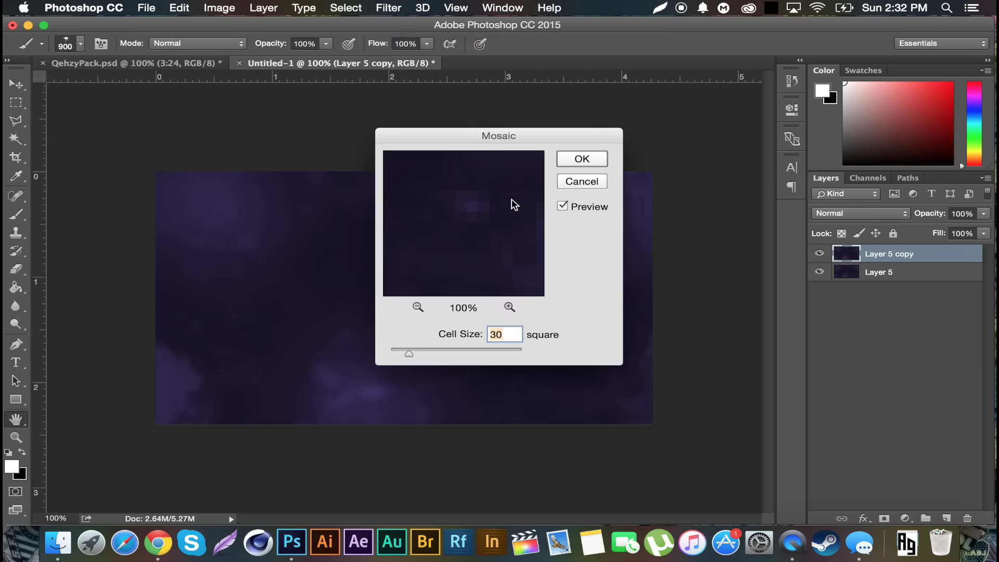
left_click(573, 160)
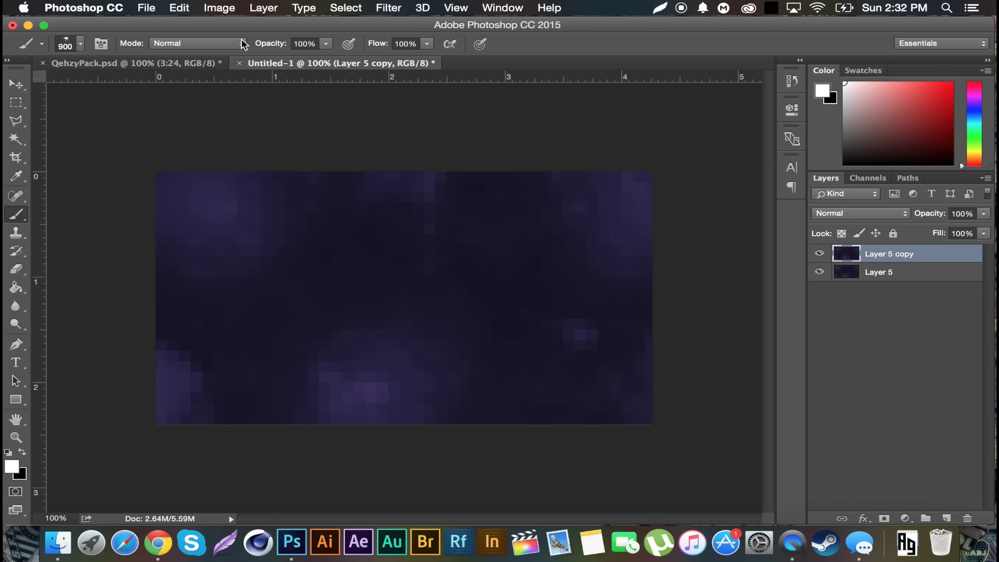
Trace the mosaic edges with Find Edges, invert the copy, and shift it up and right
left_click(382, 6)
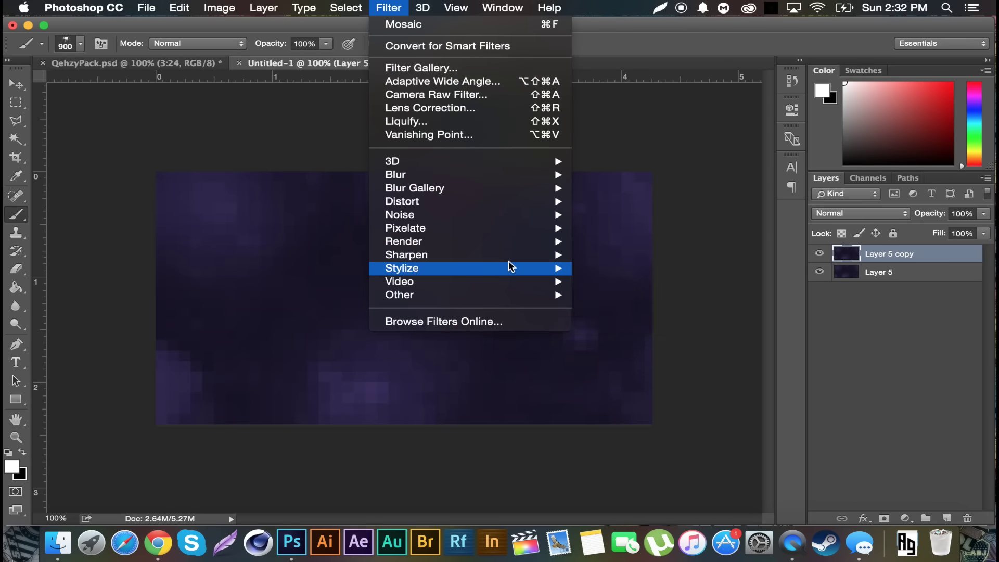
mouse_move(550, 272)
left_click(620, 309)
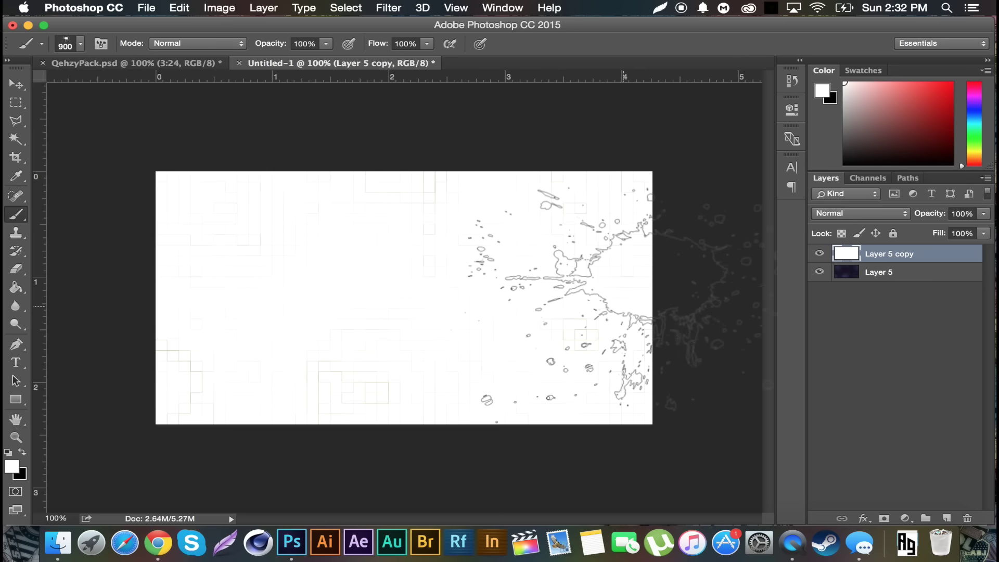
key("super+i")
left_click_drag(622, 306, 671, 177)
Blend the edge-line copy in Linear Dodge (Add) and erase square lines across the lower part
left_click(835, 214)
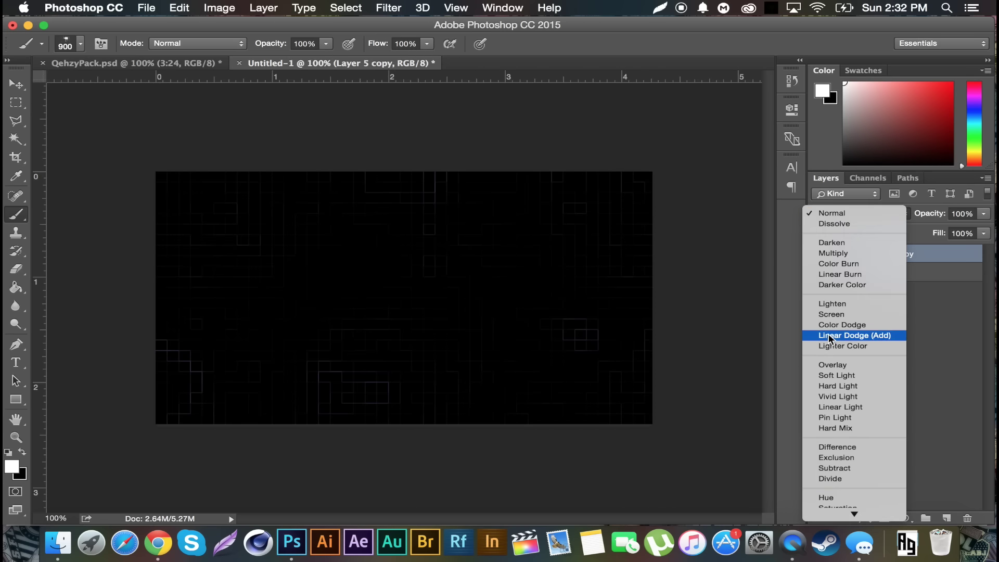
scroll(830, 335, "down", 2)
left_click(834, 303)
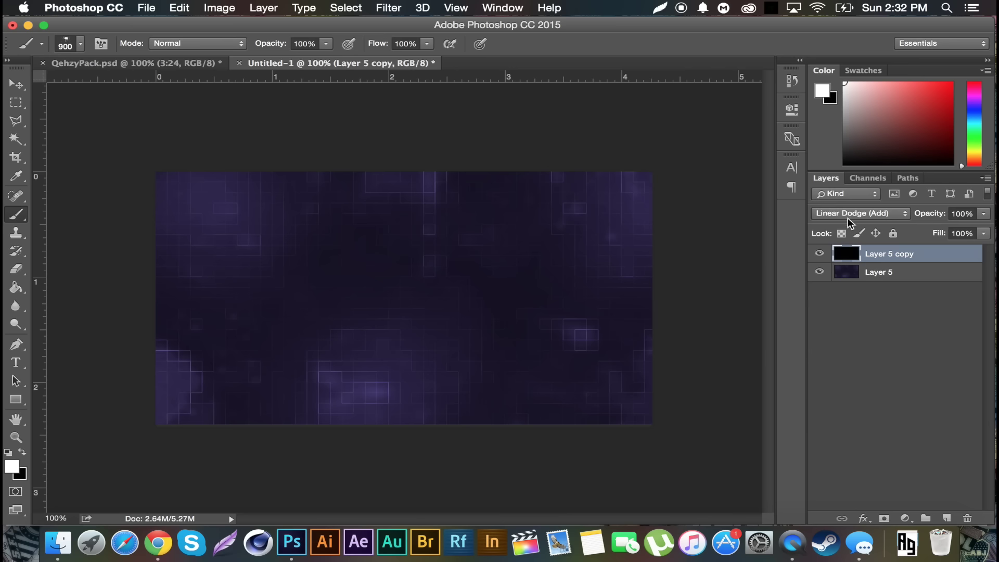
left_click(15, 269)
mouse_move(223, 354)
left_mouse_down()
mouse_move(234, 400)
mouse_move(404, 303)
mouse_move(504, 292)
mouse_move(612, 330)
mouse_move(520, 361)
mouse_move(520, 424)
left_mouse_up()
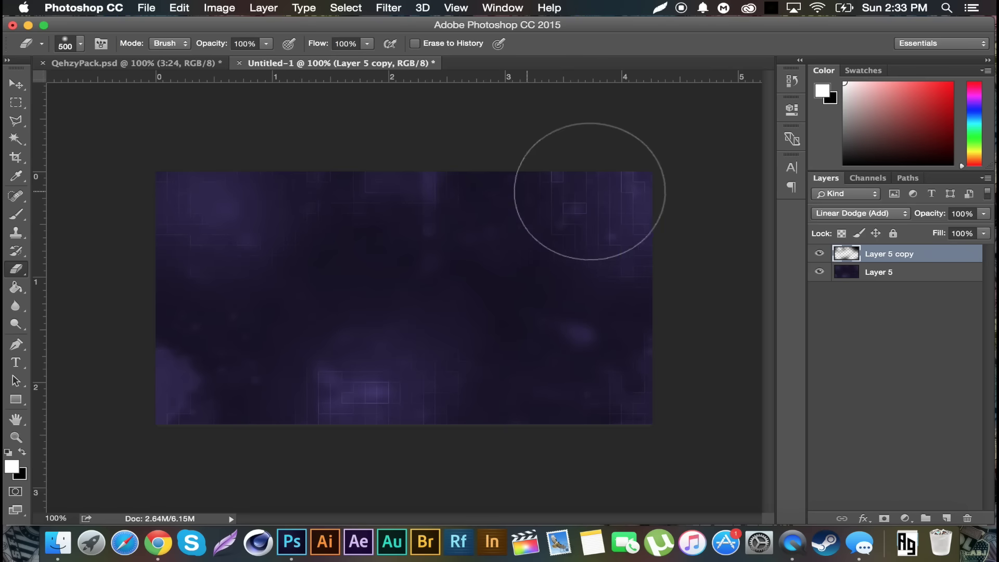
Fade Layer 5 copy's mosaic texture to 17% opacity
left_click_drag(936, 219, 872, 215)
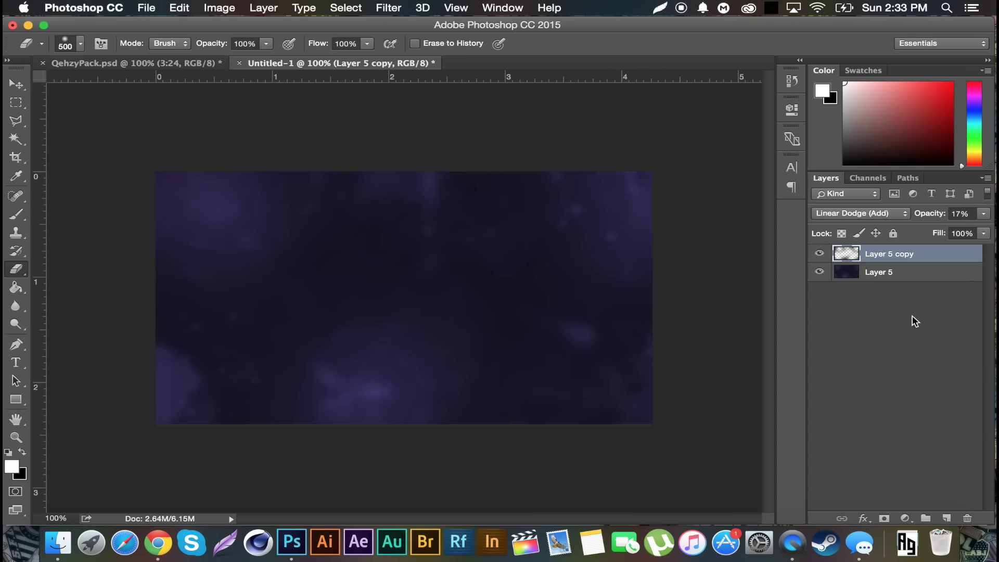
Add a new layer above Layer 5 and set up a soft round 364 px brush
left_click(895, 276)
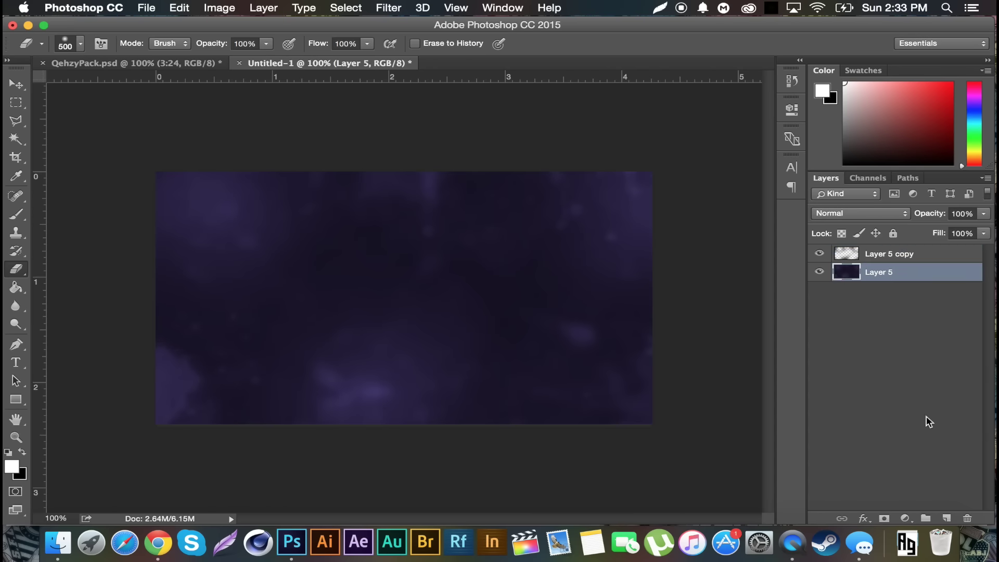
left_click(947, 518)
left_click(15, 214)
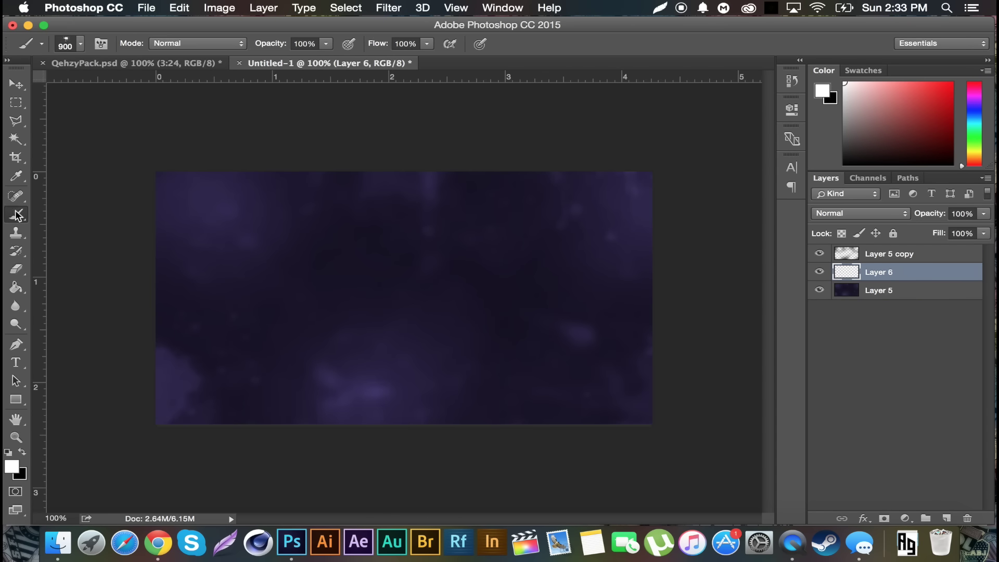
left_click(81, 43)
scroll(267, 246, "up", 5)
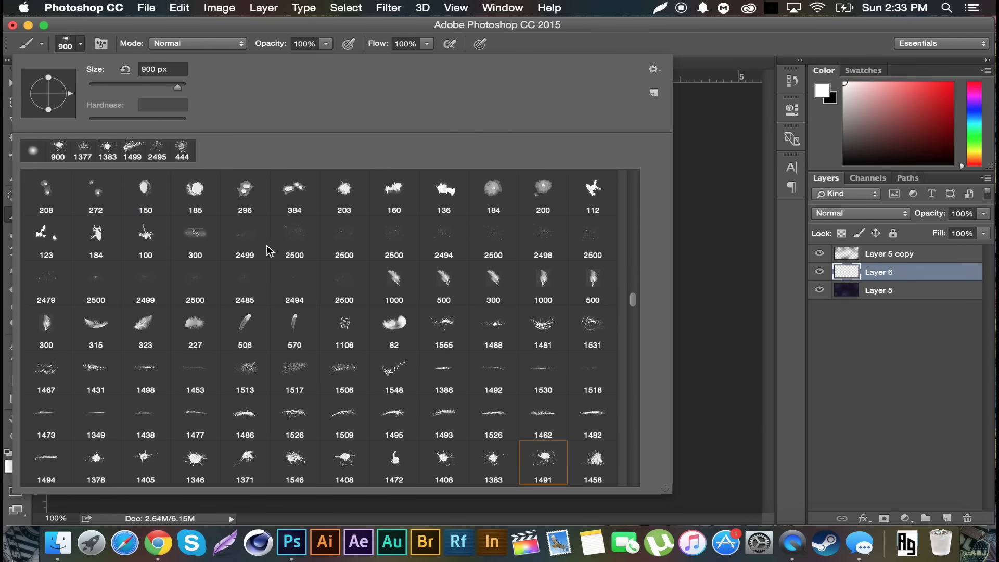
scroll(267, 251, "up", 10)
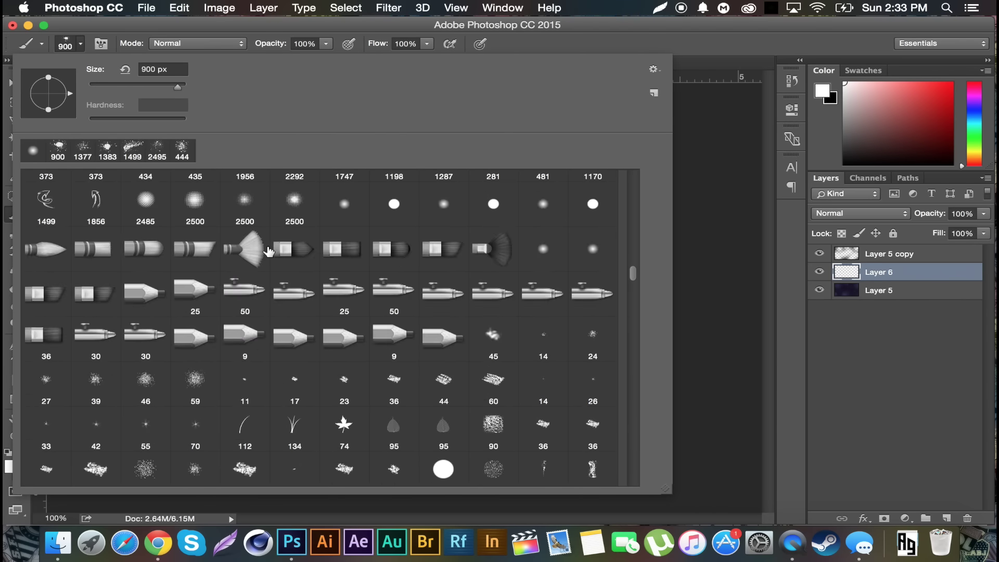
scroll(267, 250, "up", 8)
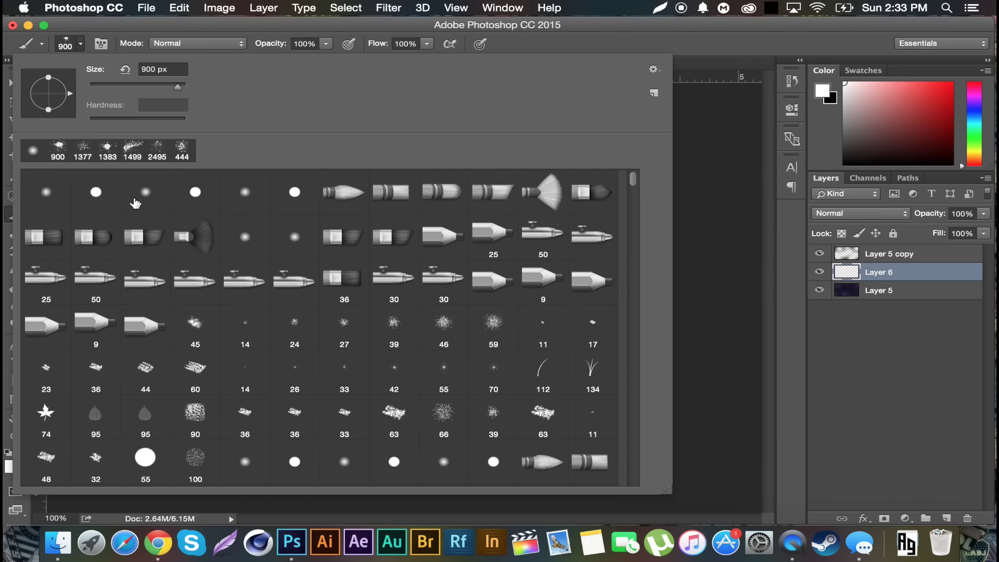
left_click(143, 193)
left_click_drag(175, 93, 171, 89)
left_click(542, 23)
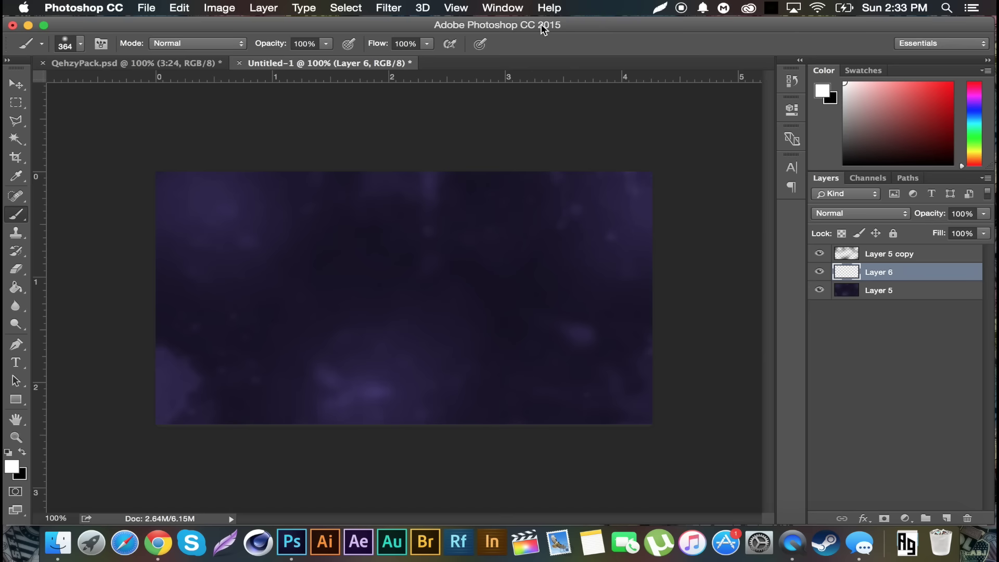
Paint a soft white glow at the lower-left and blend it as Overlay at 37% opacity
left_click(205, 395)
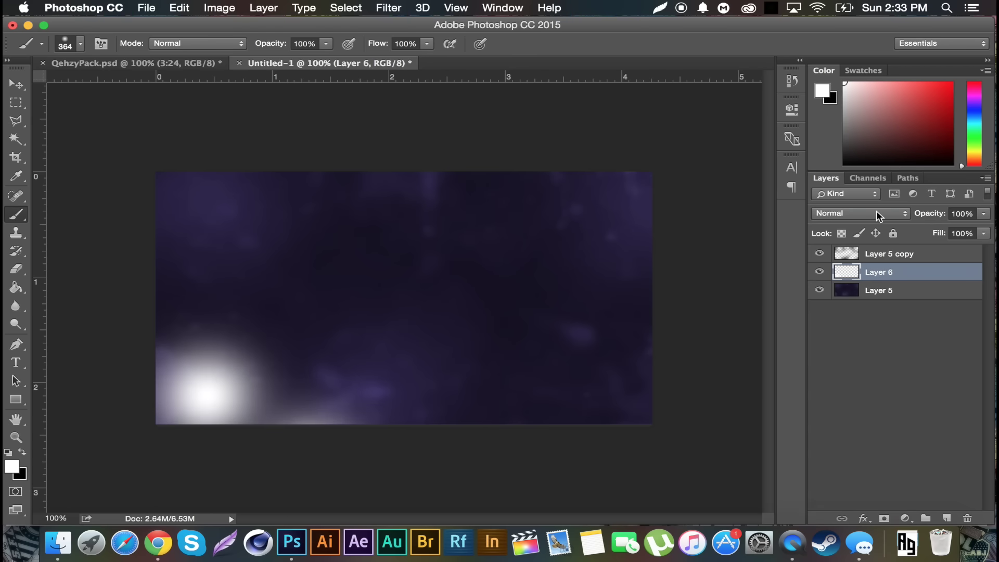
left_click(856, 213)
left_click(847, 369)
left_click_drag(936, 218, 881, 212)
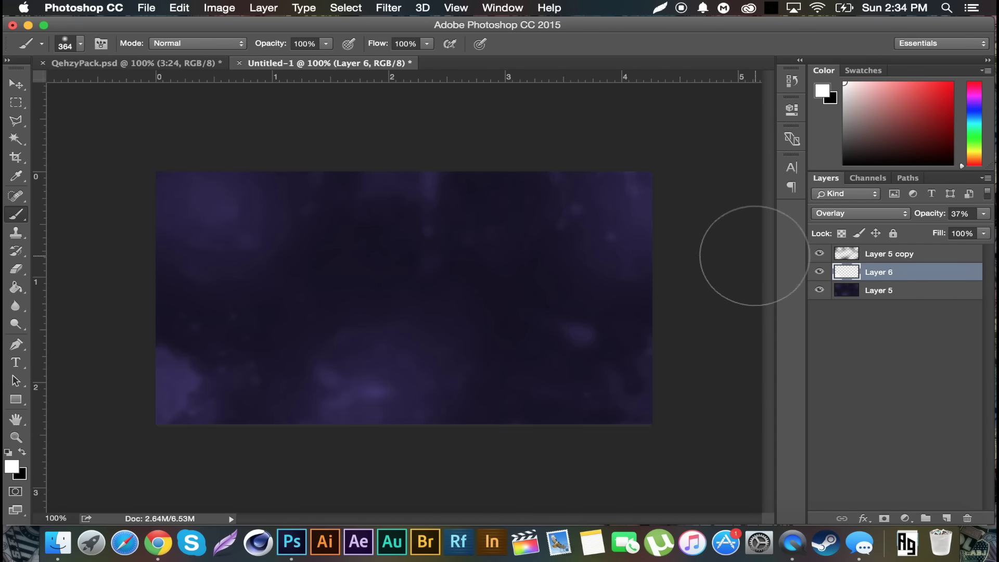
left_click(124, 64)
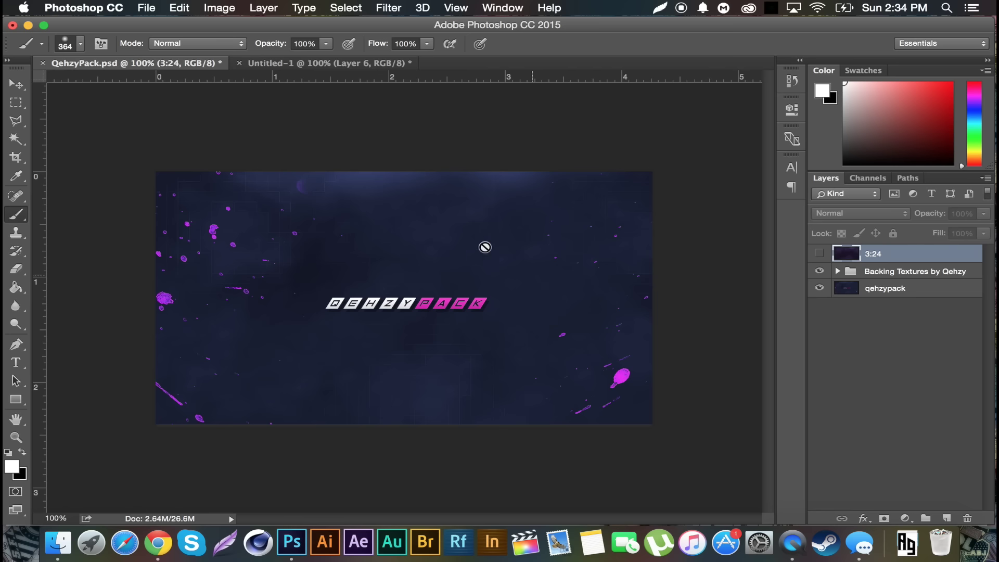
left_click(838, 271)
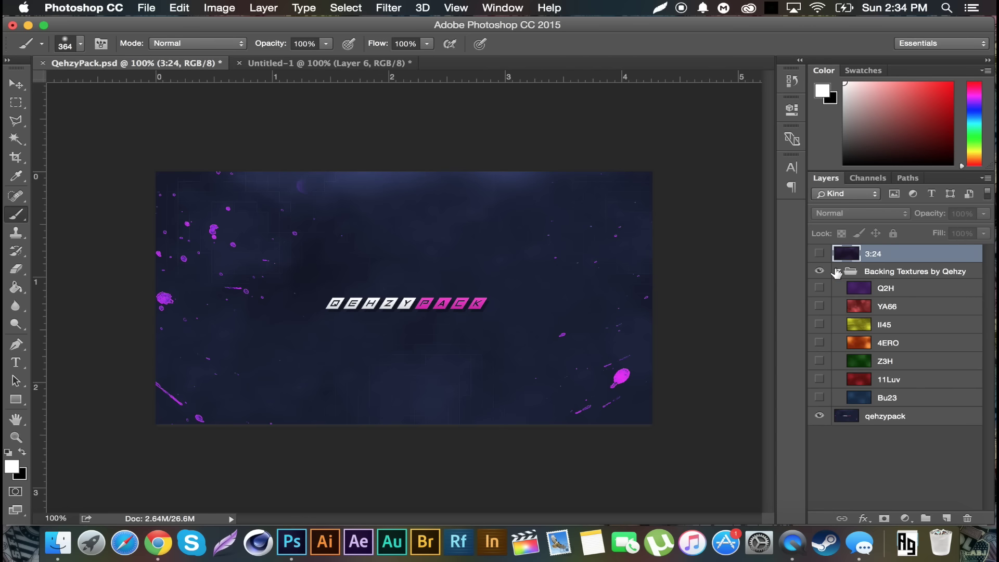
left_click(820, 289)
left_click(819, 292)
left_click(820, 306)
left_click(819, 306)
left_click(819, 324)
left_click(819, 324)
left_click(820, 343)
left_click(820, 343)
left_click(819, 324)
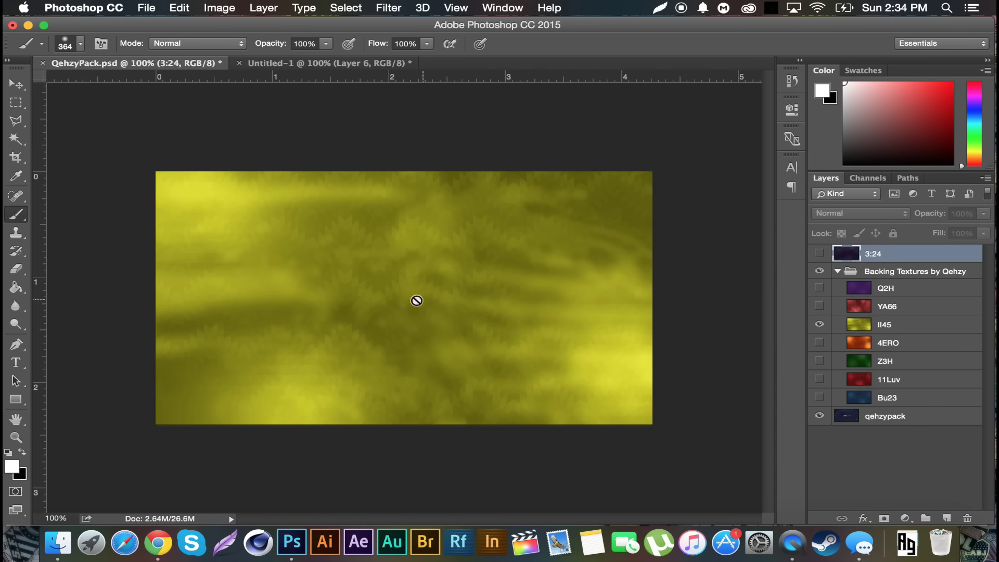
left_click(819, 324)
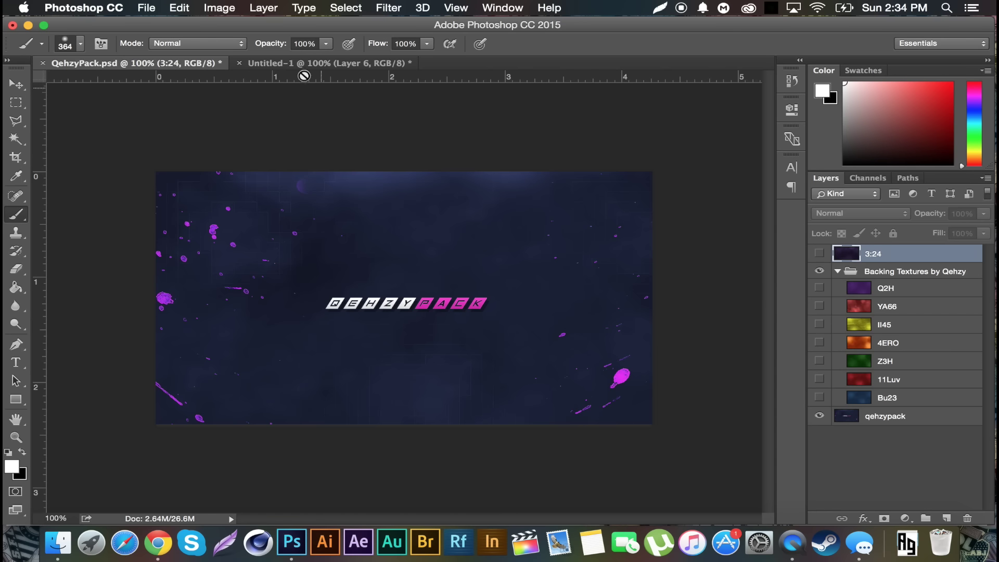
left_click(313, 63)
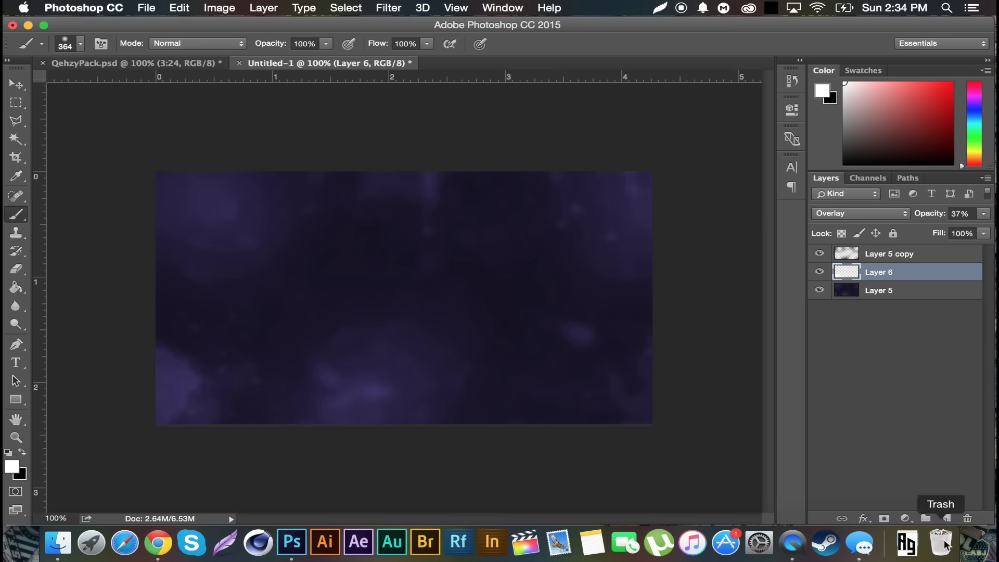
Add a Pattern Fill layer, trying several patterns before settling on the white swirl
left_click(905, 519)
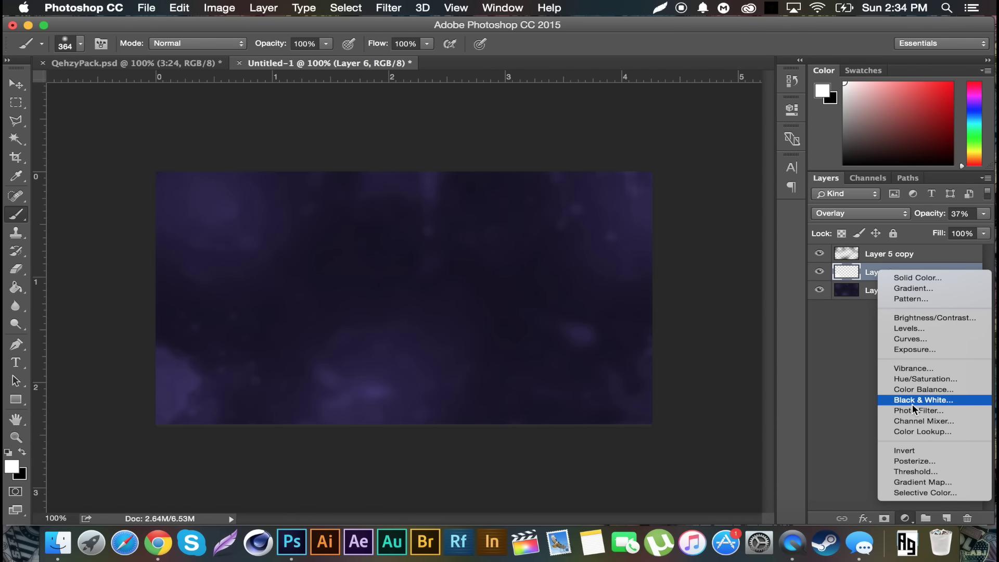
left_click(908, 297)
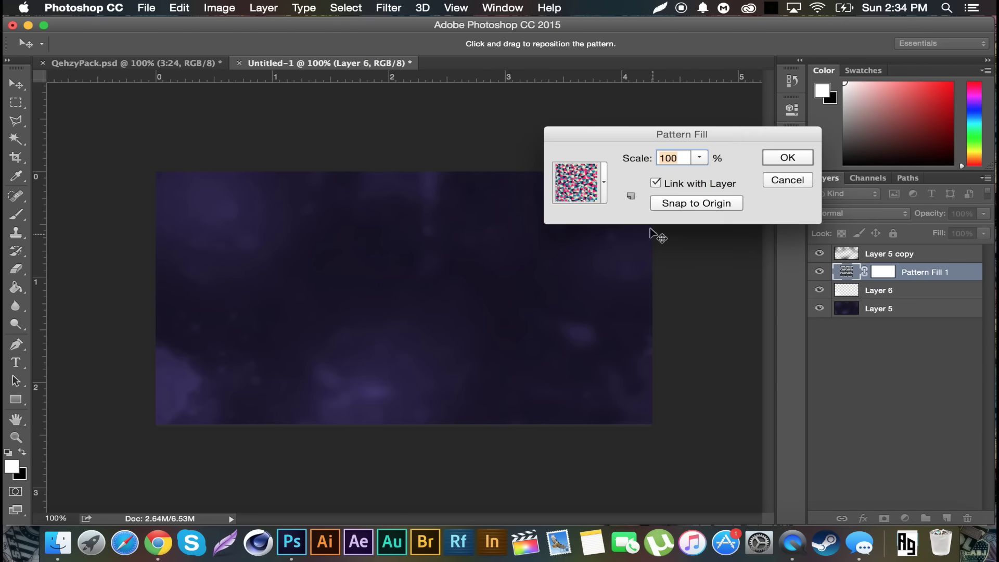
left_click(605, 183)
left_click(599, 224)
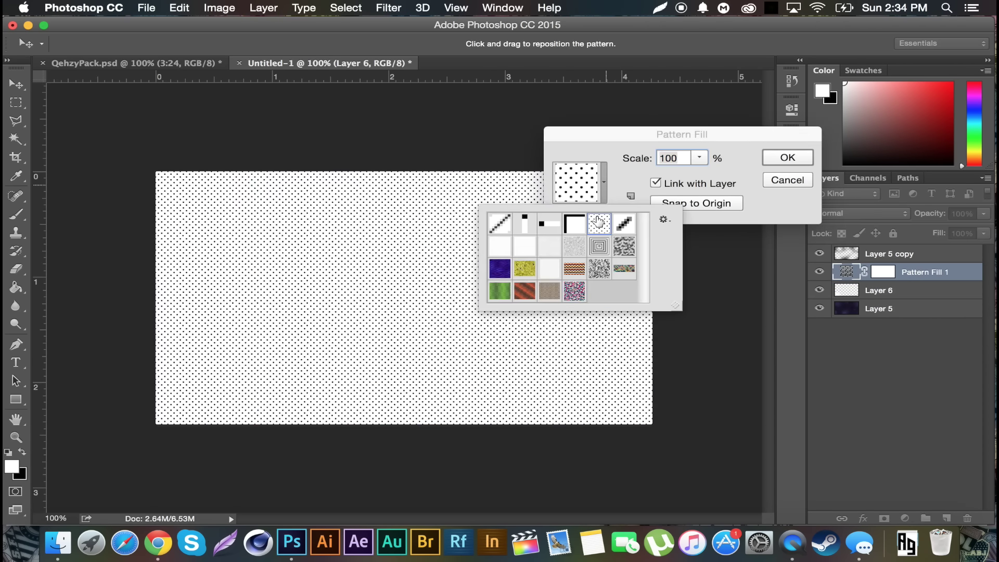
left_click(600, 247)
left_click(574, 247)
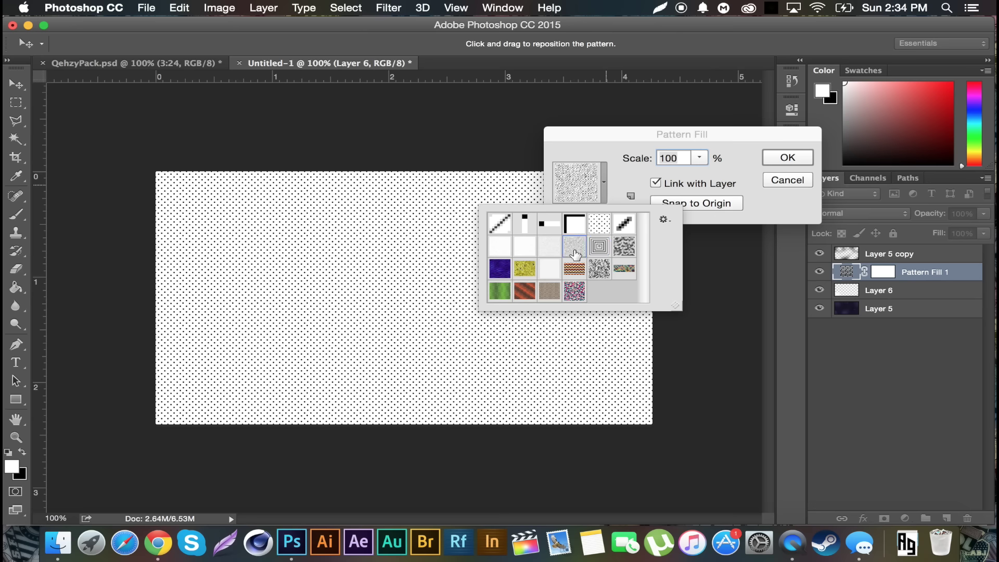
left_click(544, 272)
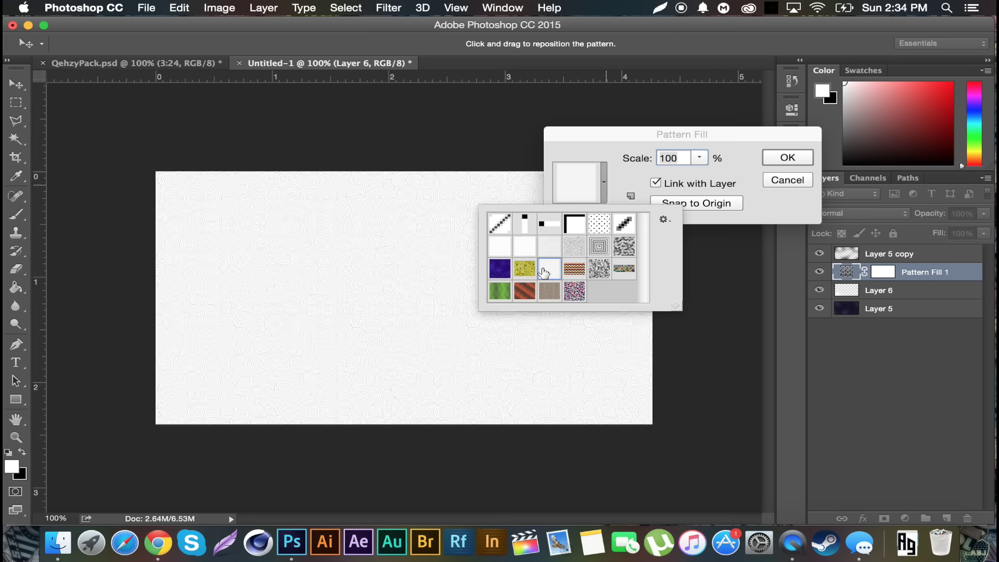
left_click(800, 156)
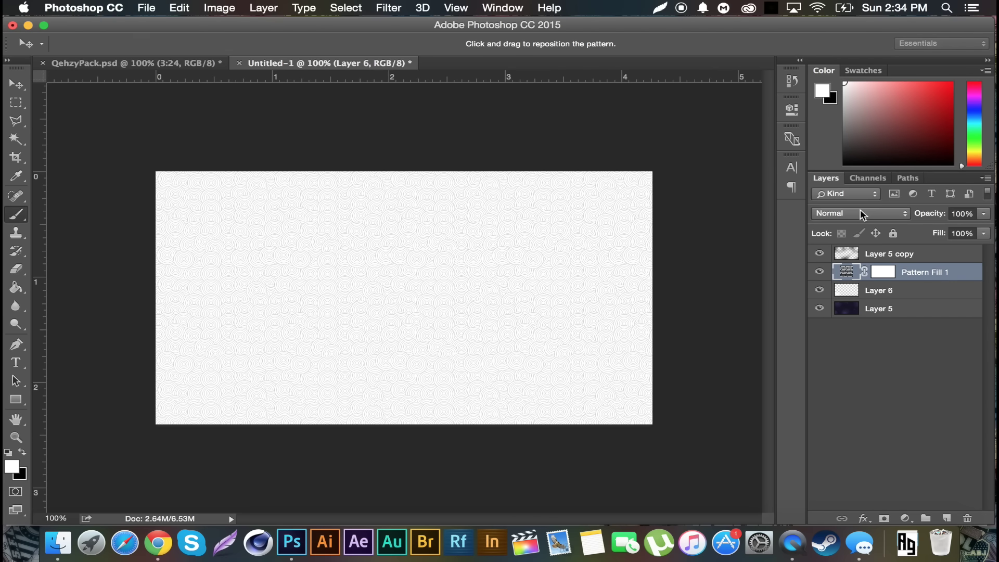
Blend the pattern layer as Overlay, swap in a different texture pattern, and fade it to 9% opacity
left_click(863, 213)
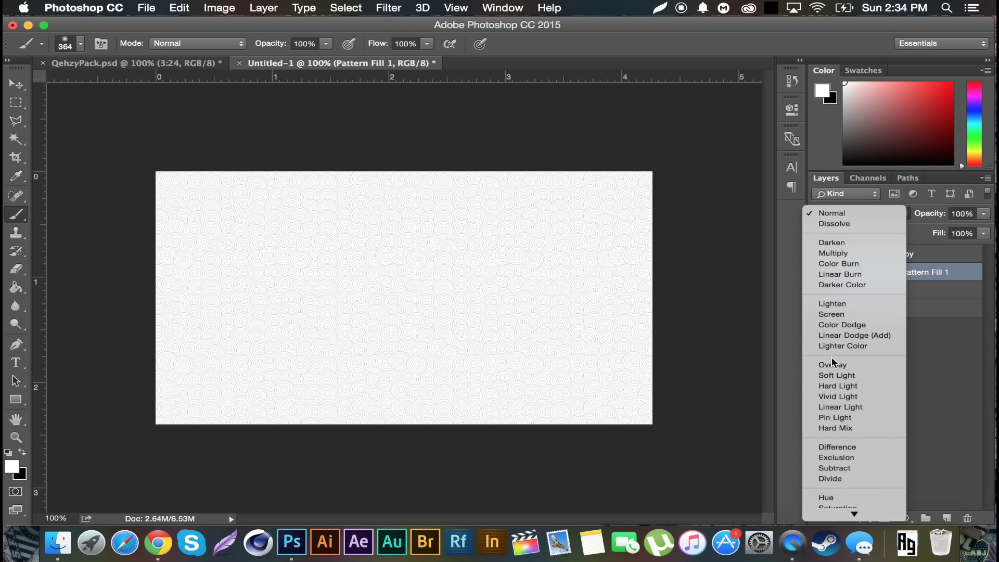
left_click(856, 318)
left_click_drag(930, 214, 992, 207)
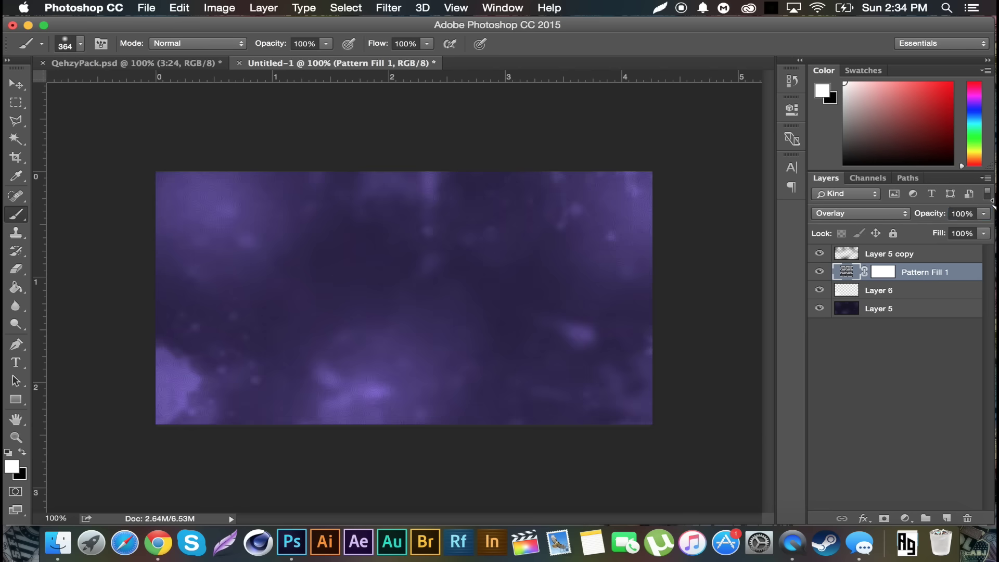
double_click(844, 272)
left_click(604, 192)
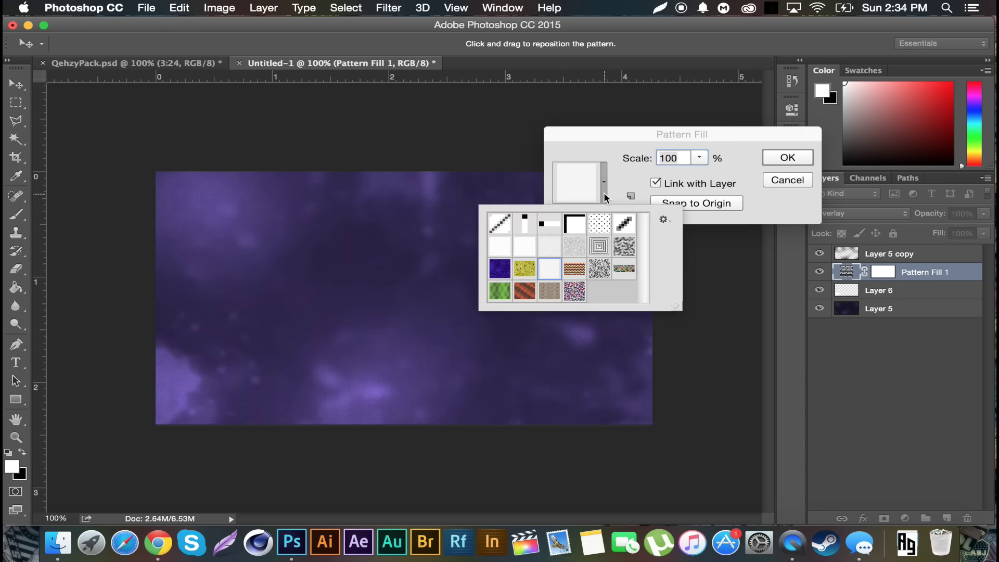
left_click(599, 268)
left_click(792, 161)
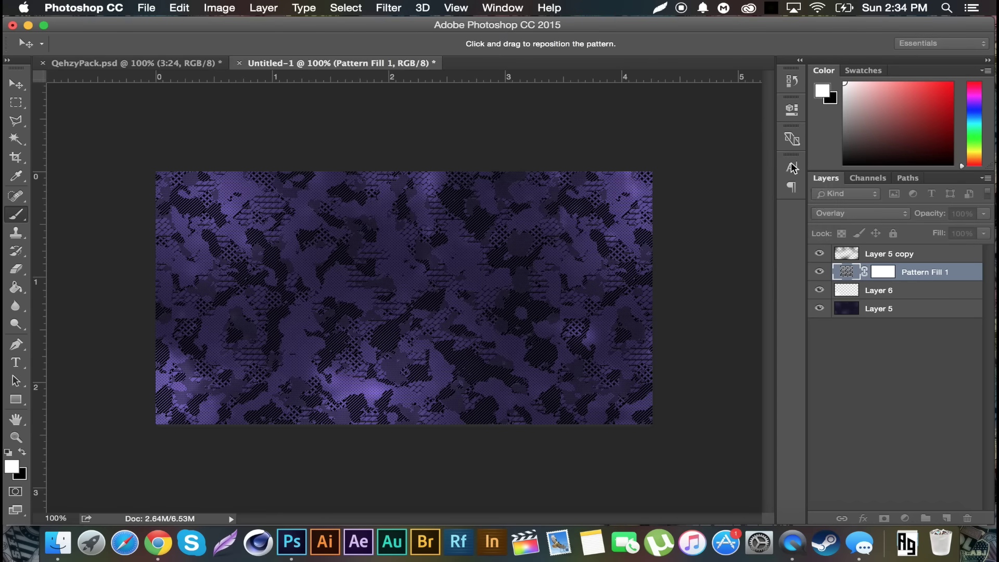
left_click_drag(931, 218, 865, 221)
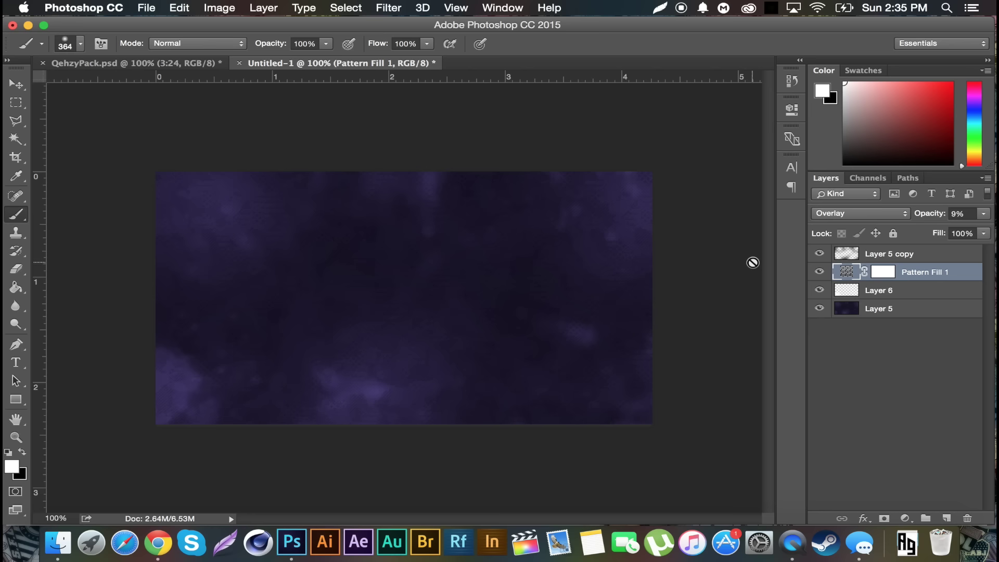
Hide the Pattern Fill 1 layer using its eye icon
left_click(820, 272)
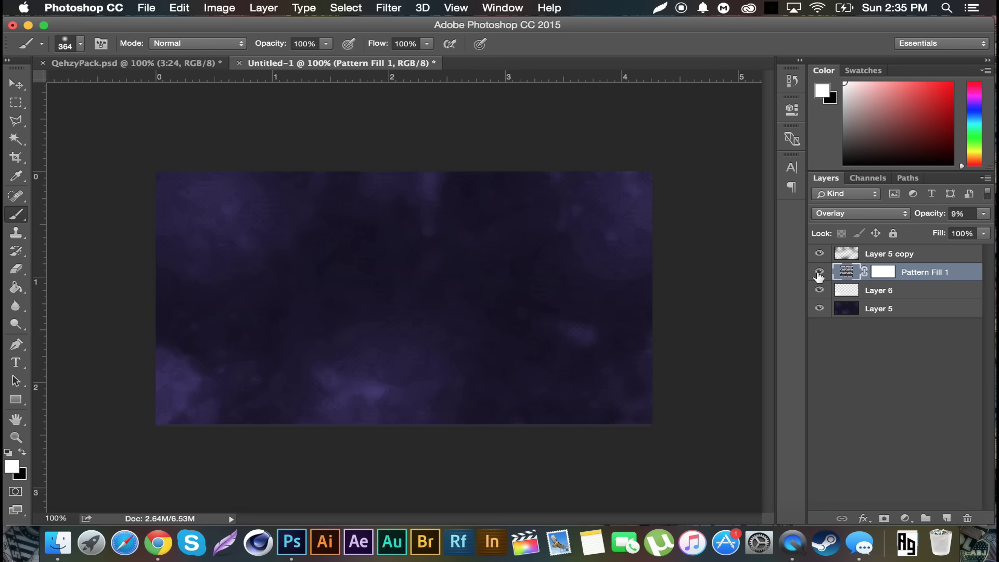